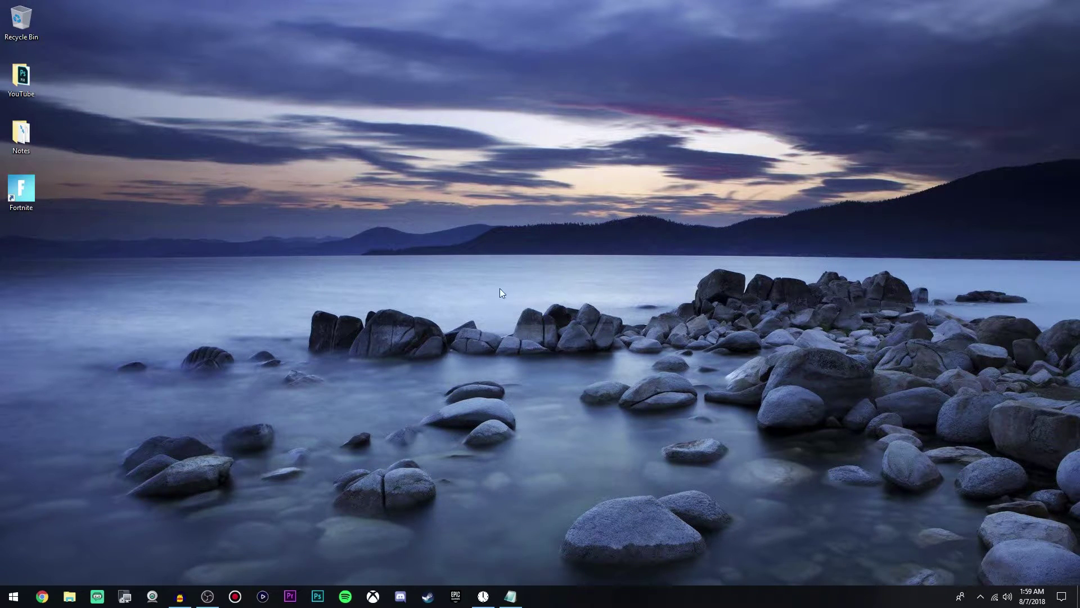
Launch Chrome and search Google for speechchat.
key("super+1")
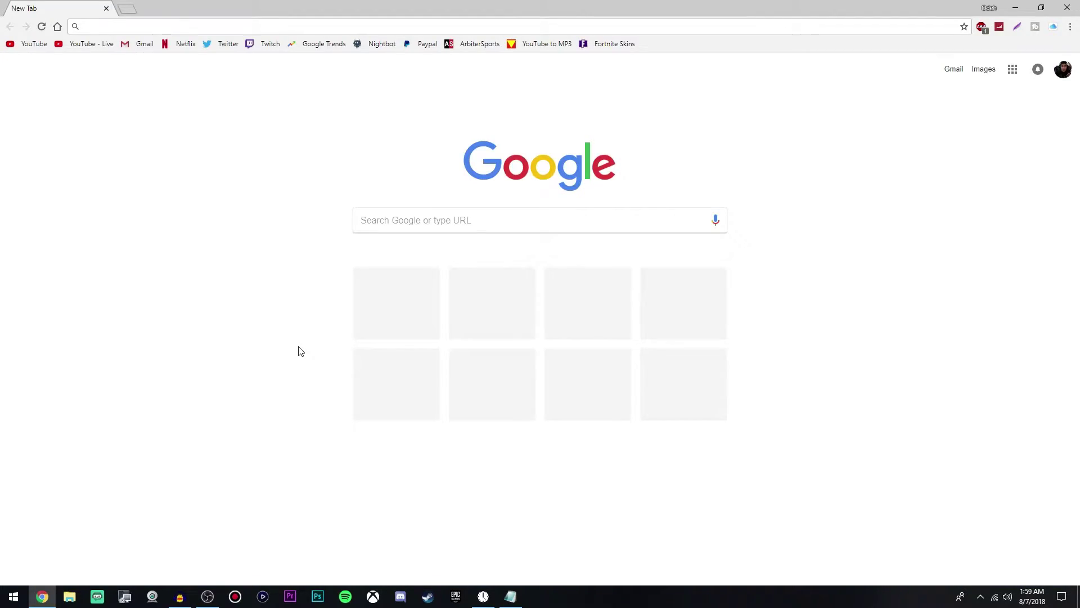
type("speechchat")
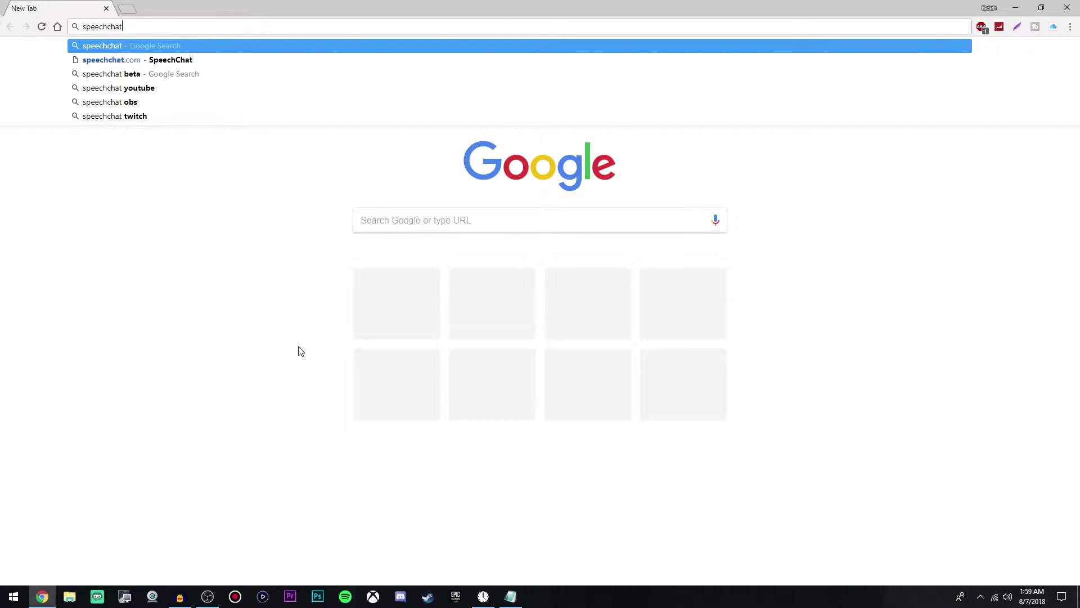
key("Return")
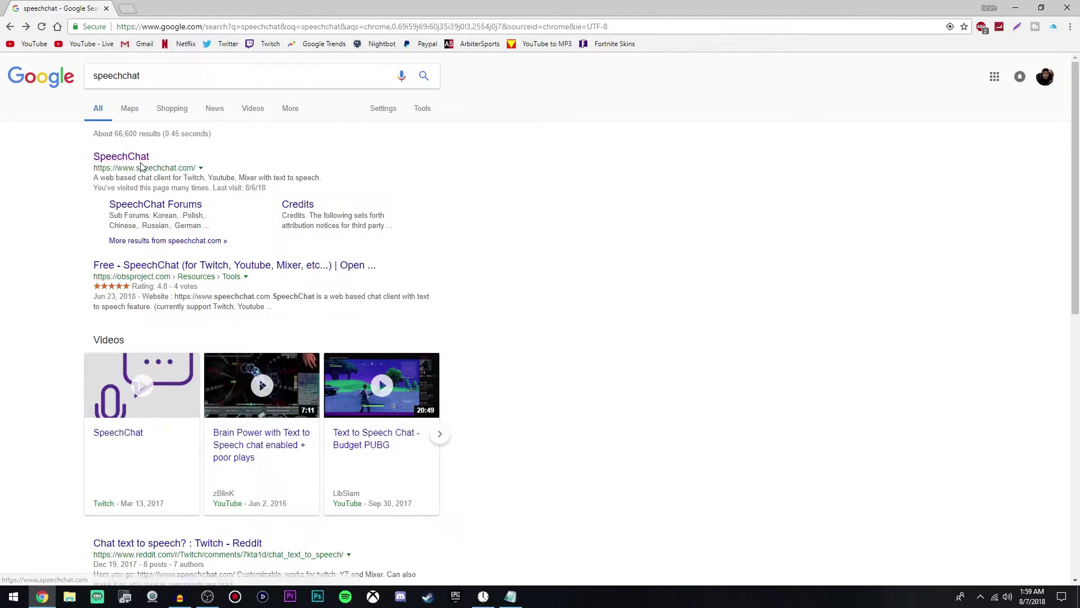
Open the SpeechChat site and connect it to Google Drive, choosing the account and allowing access.
left_click(119, 158)
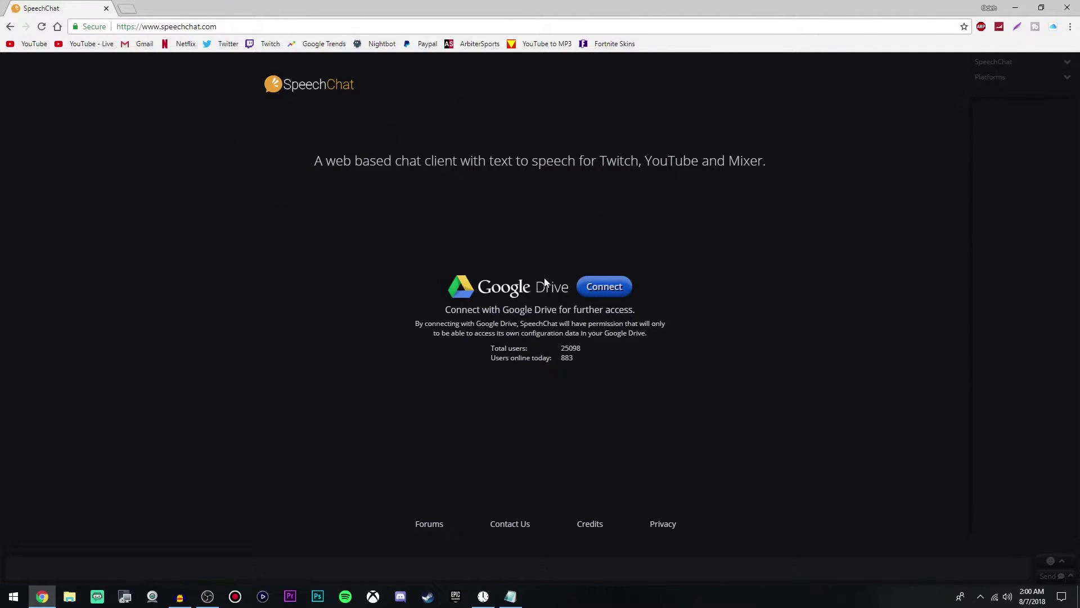
left_click(603, 287)
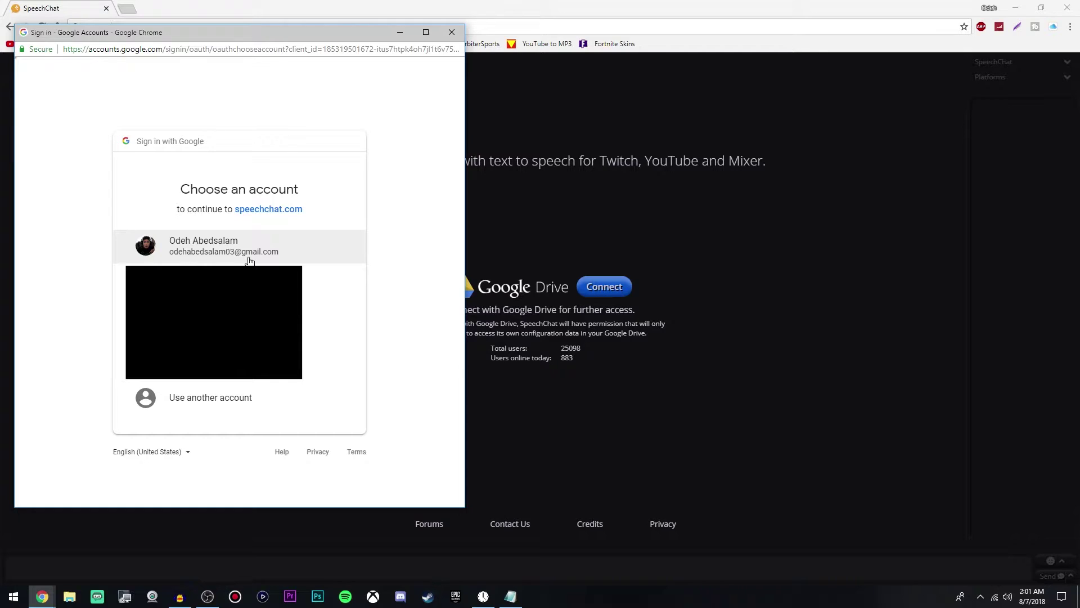
left_click(249, 261)
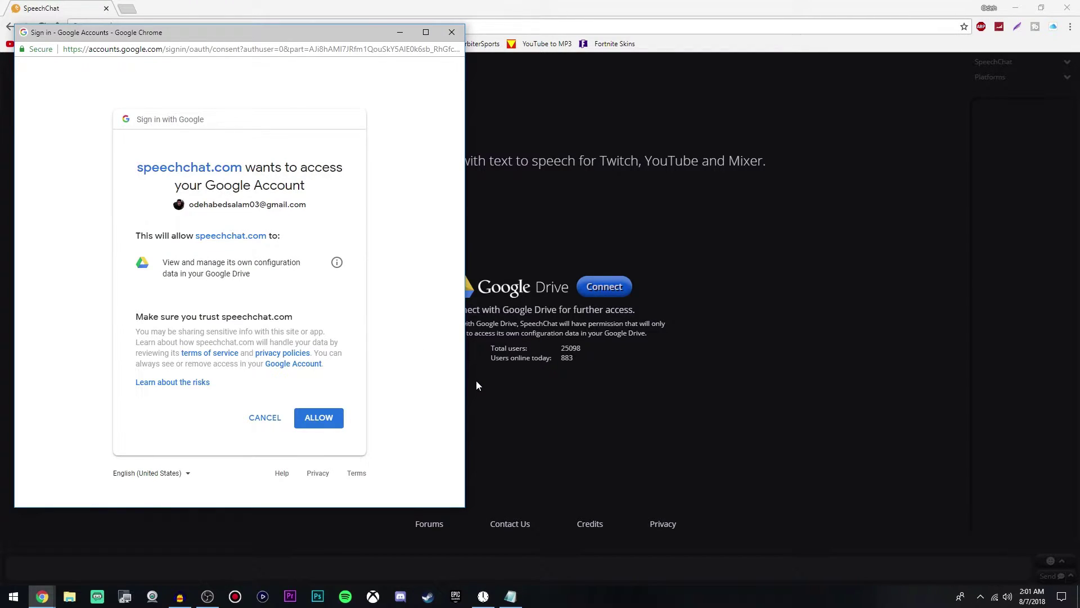
left_click(310, 421)
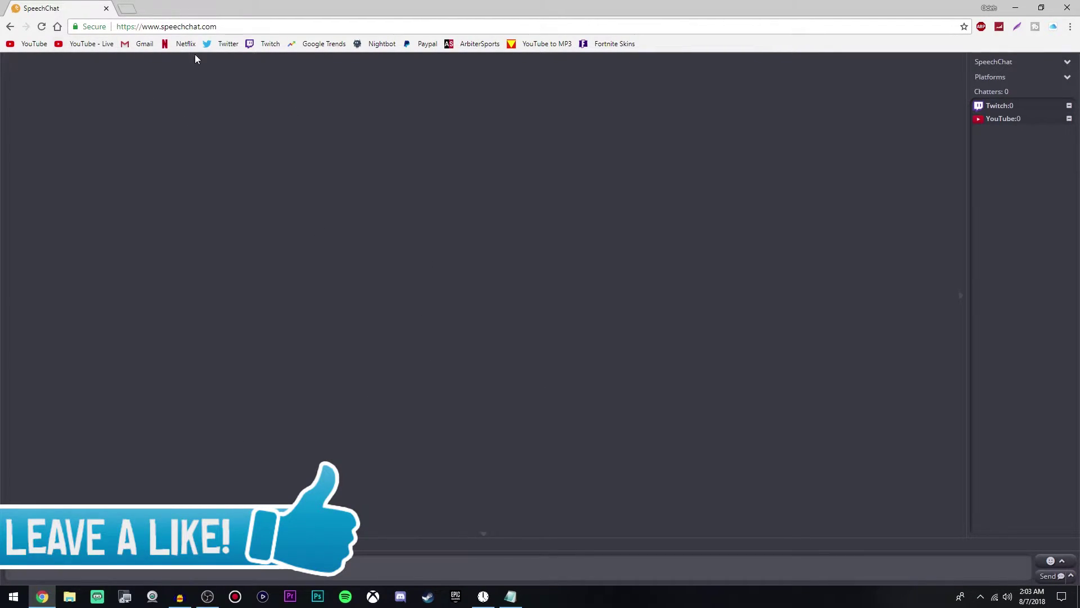
Expand SpeechChat's connected platforms options after closing a stray extra tab.
left_click(129, 12)
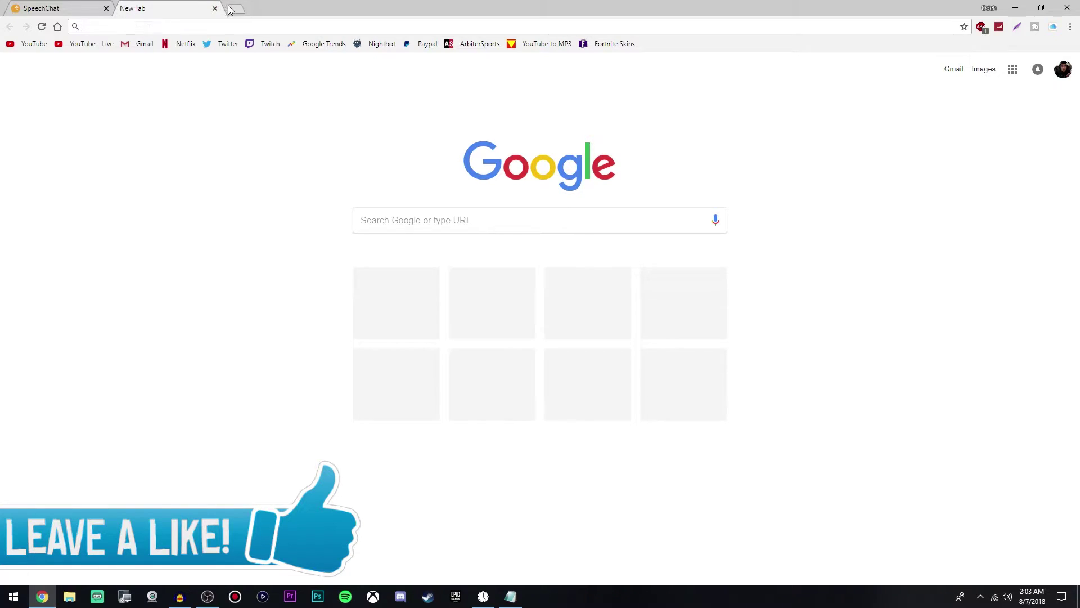
left_click(225, 9)
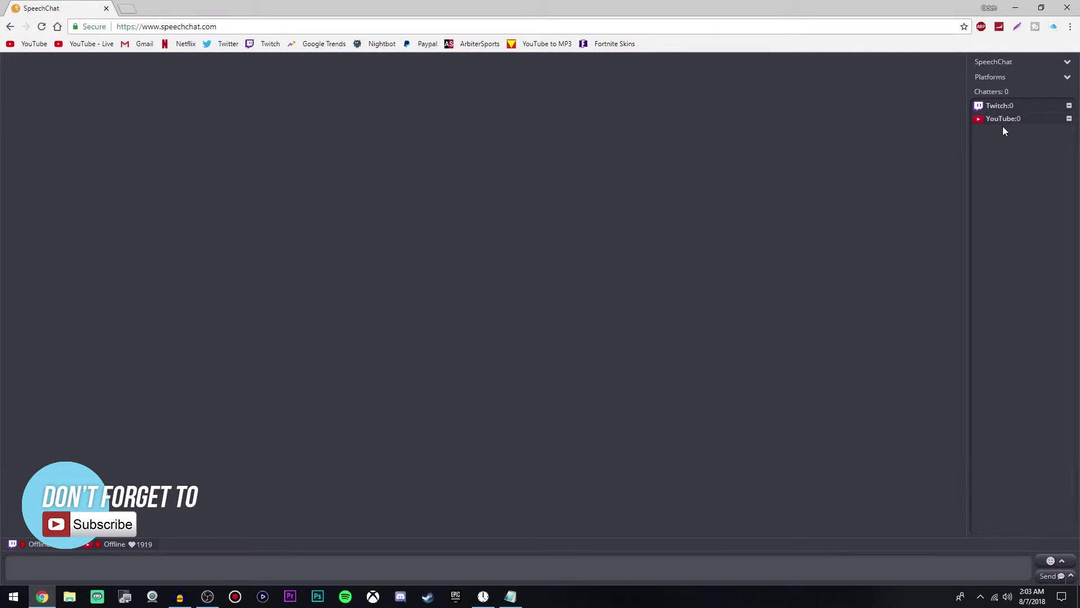
left_click(1006, 62)
left_click(1005, 78)
Load youtube.com in a new browser tab.
left_click(127, 9)
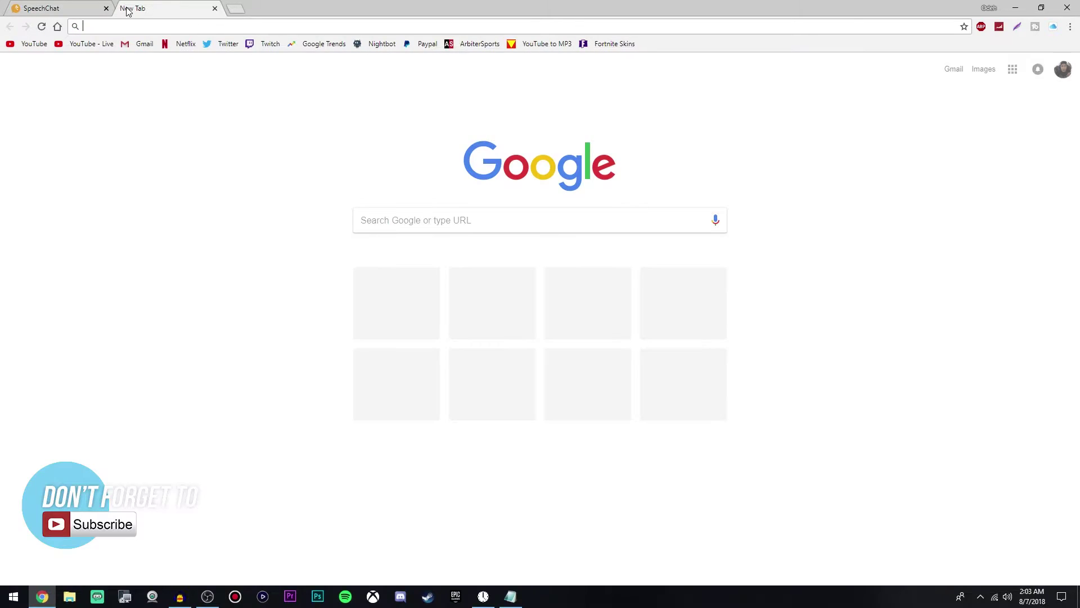
type("youtube.com")
key("Return")
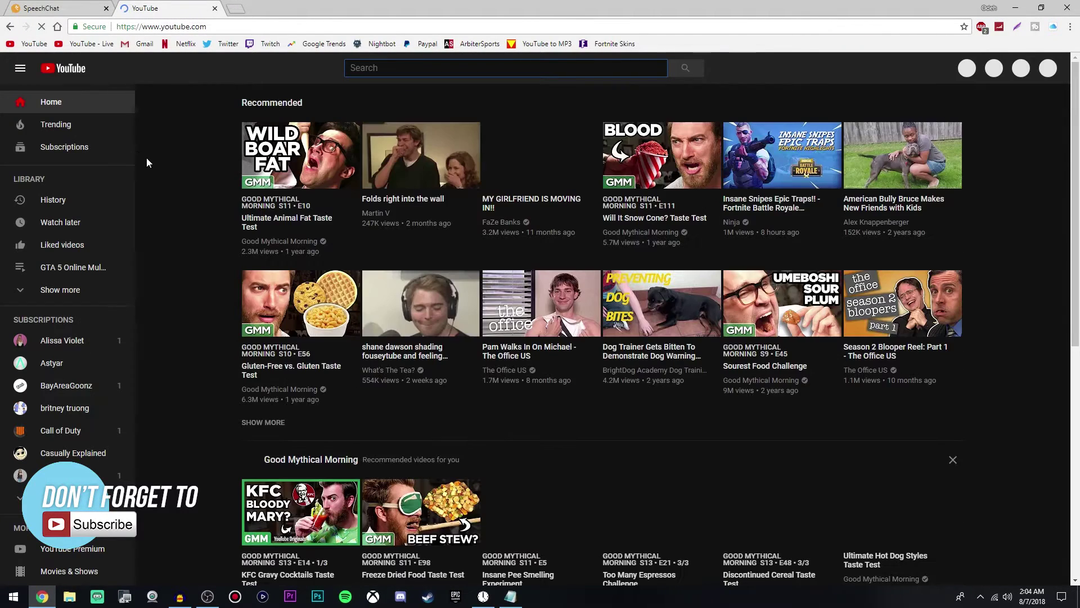
Go from the YouTube account menu via My channel and Creator Studio to the Live Streaming dashboard.
left_click(1012, 72)
left_click(957, 137)
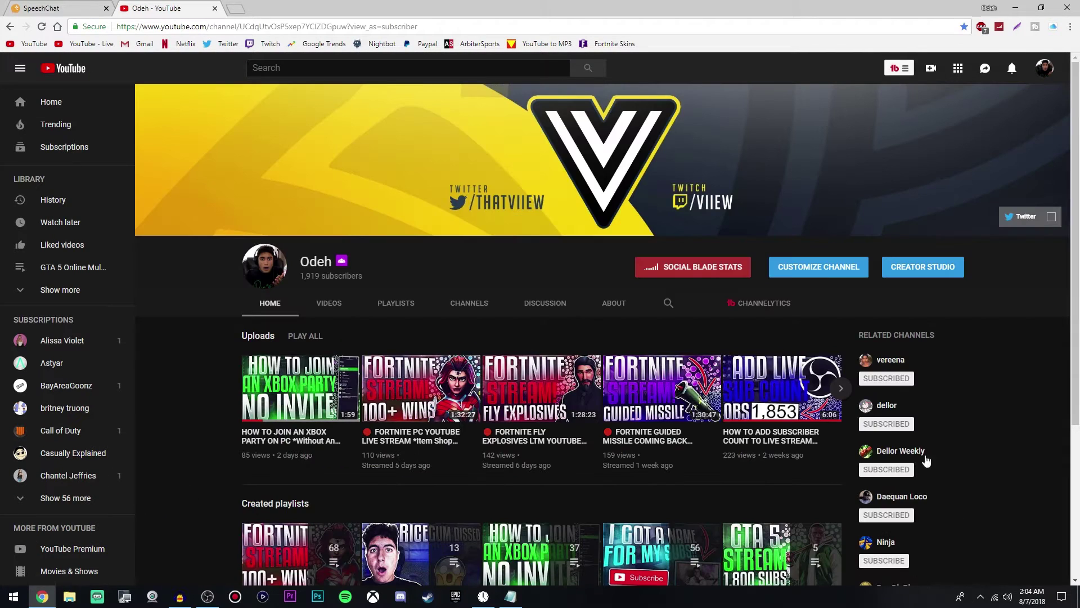
left_click(920, 275)
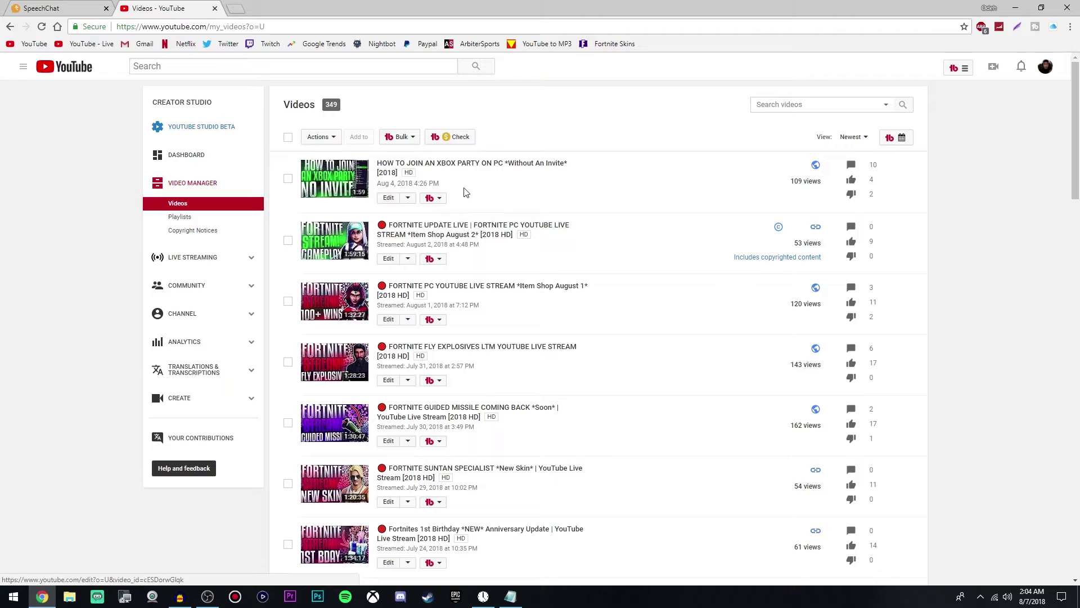
left_click(195, 260)
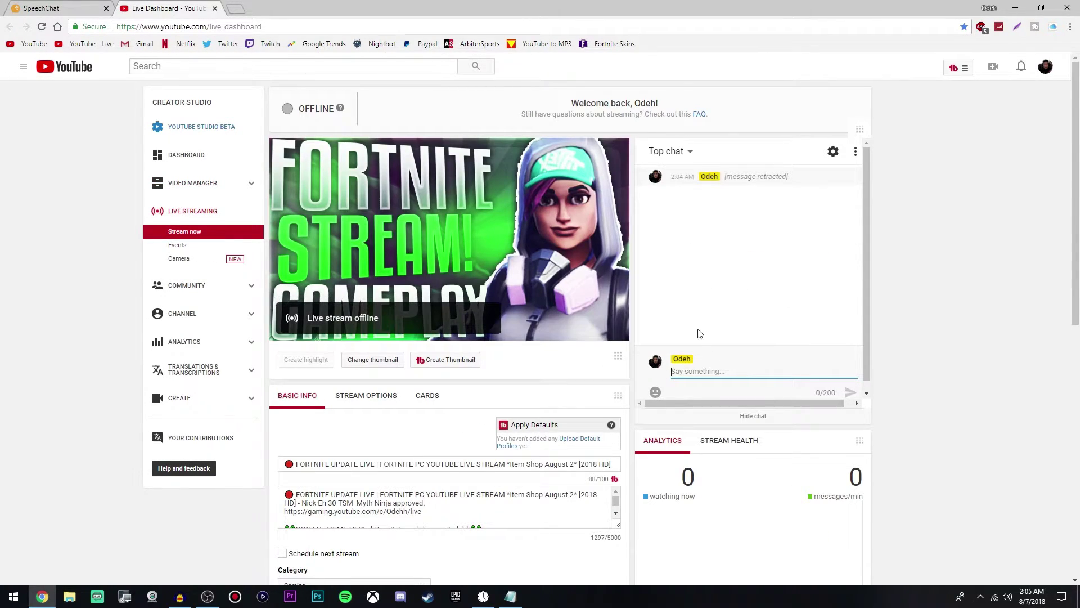
Post abc in the live dashboard chat and return to SpeechChat.
type("abc")
key("Return")
left_click(78, 13)
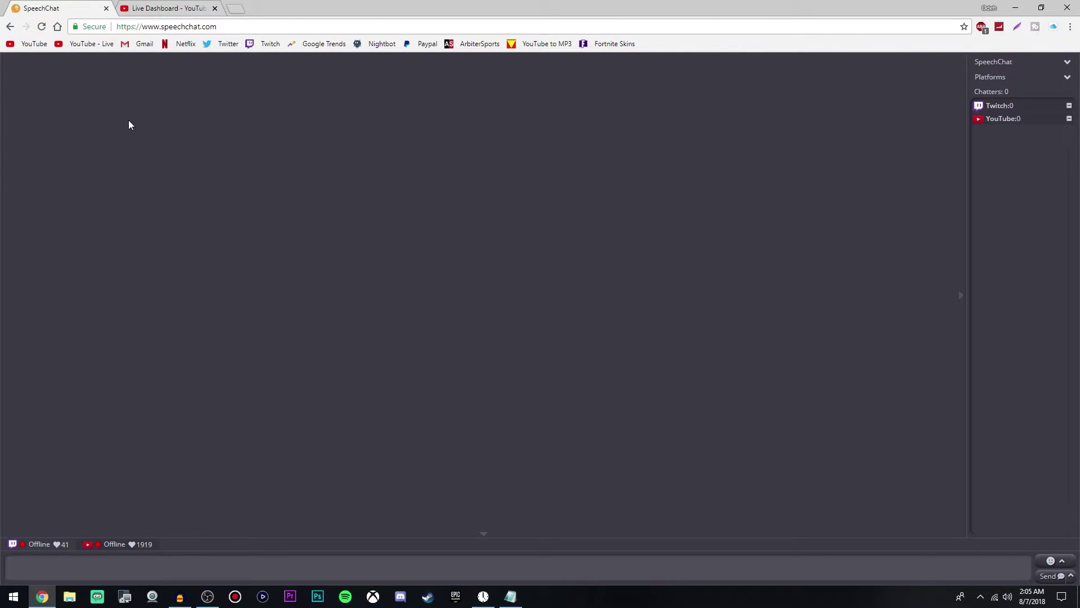
Confirm the YouTube abc message reaches SpeechChat's feed, then open Twitch from the bookmark in a third tab.
left_click(202, 13)
left_click(62, 8)
middle_click(261, 44)
left_click(281, 8)
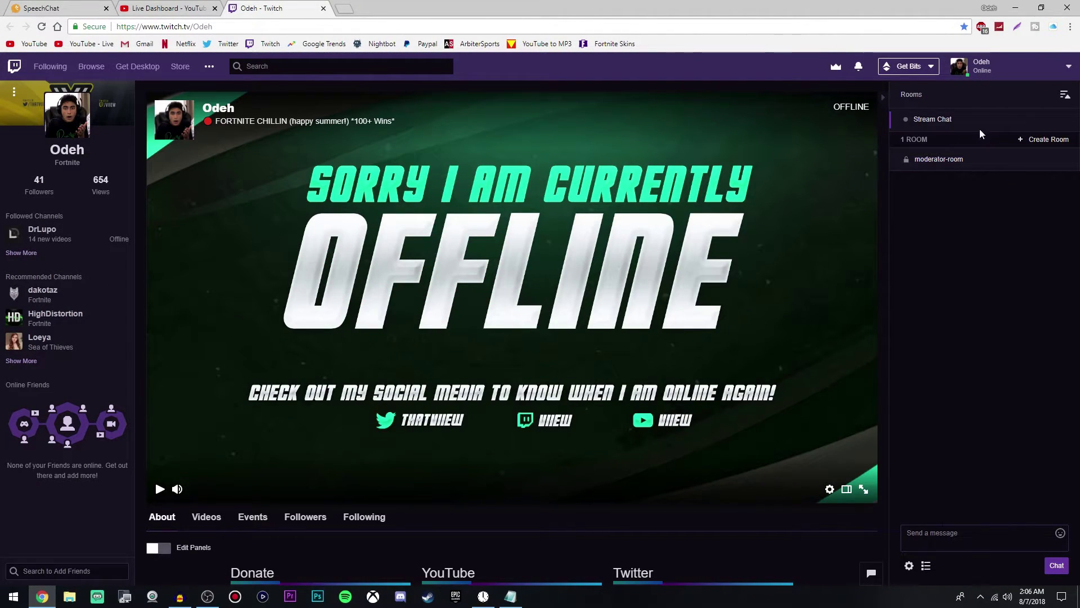
Send abc in the Twitch Stream Chat room, then check the YouTube dashboard and SpeechChat tabs.
left_click(968, 533)
type("abc")
key("Return")
left_click(121, 7)
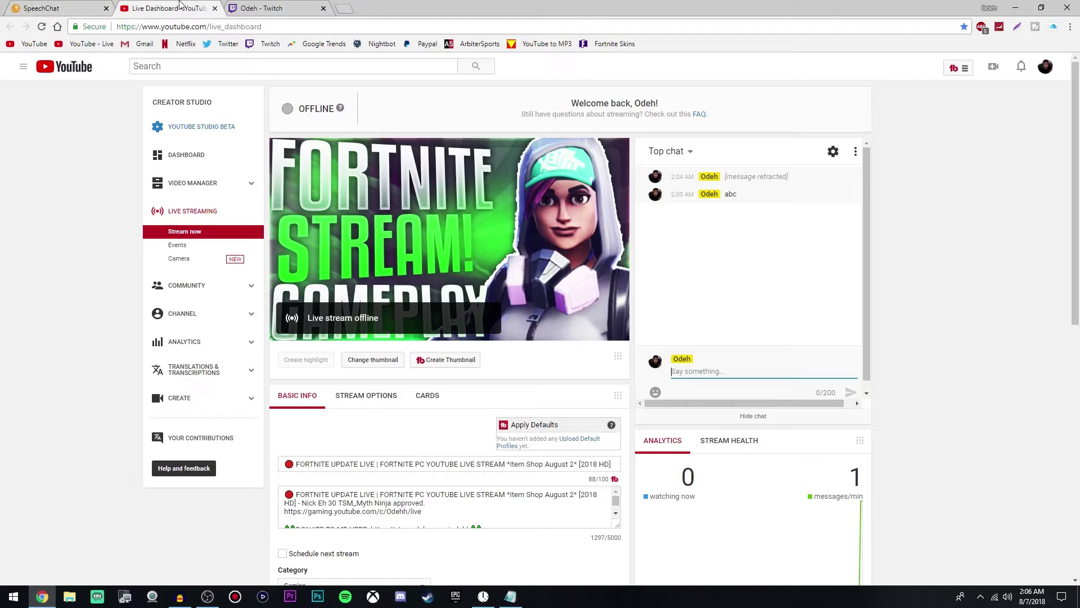
left_click(56, 8)
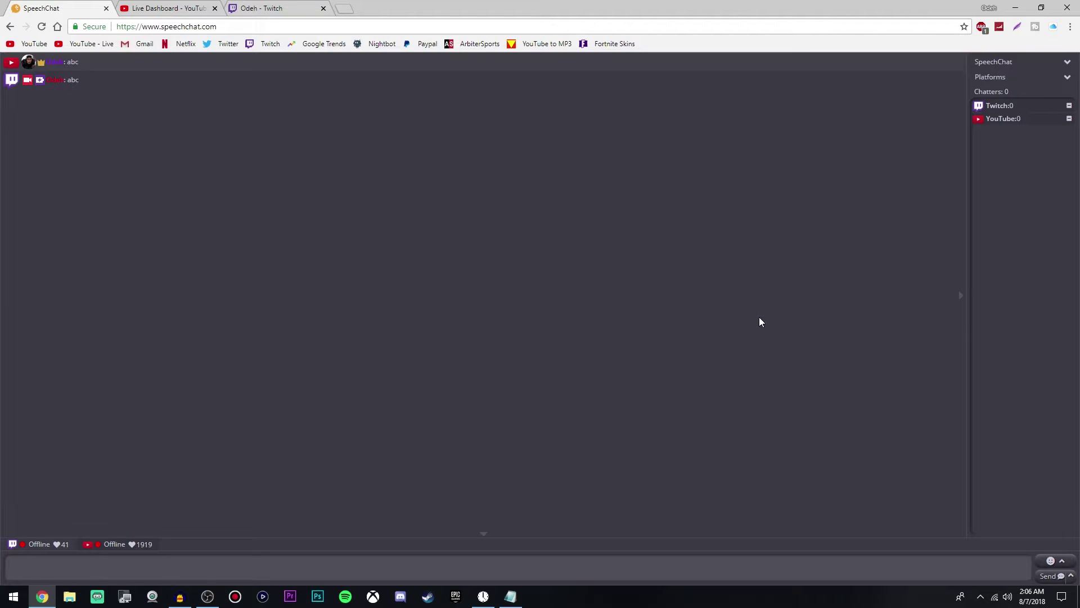
Open SpeechChat's Control Panel and look through the Voice, Events and User group tabs.
left_click(998, 67)
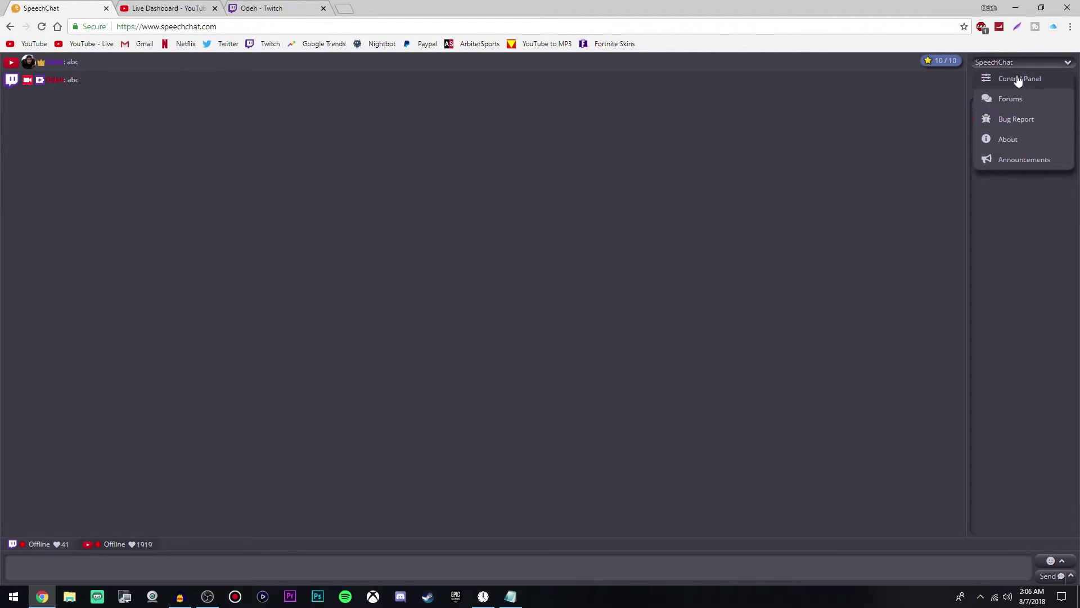
left_click(1019, 80)
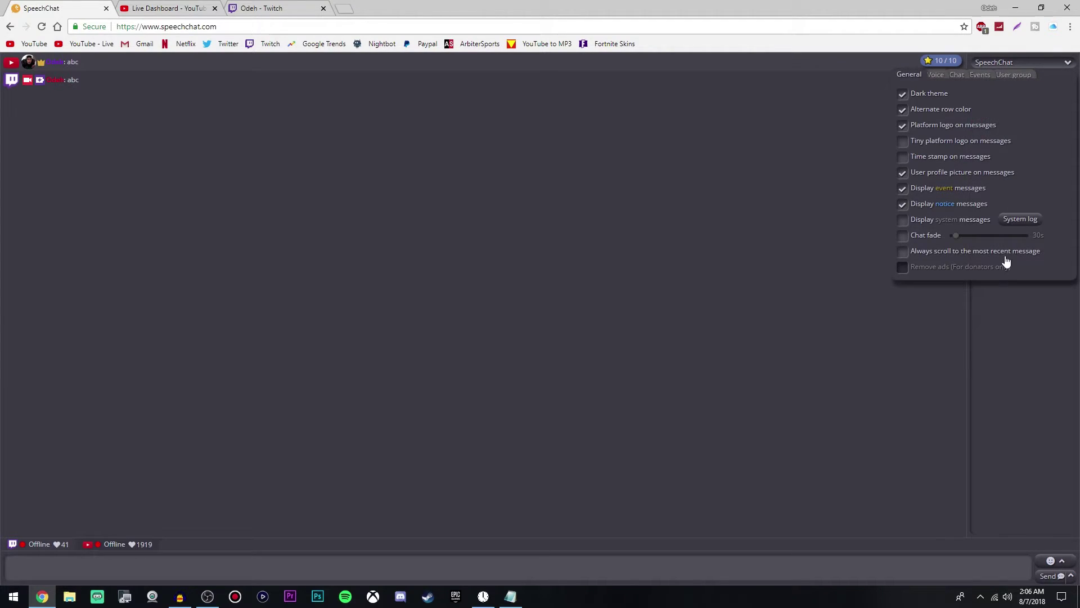
left_click(938, 76)
left_click(980, 74)
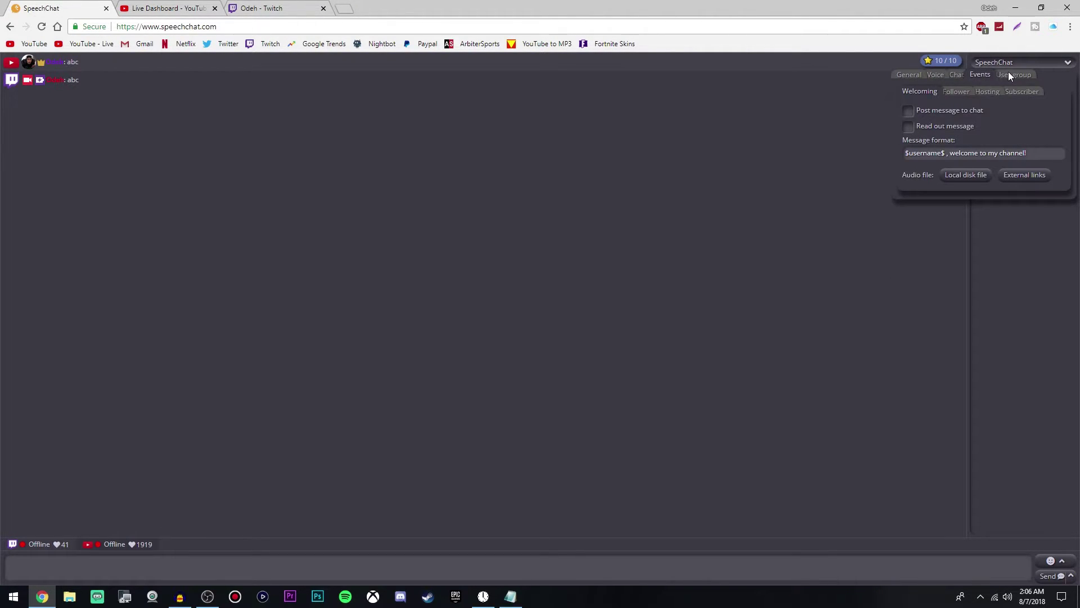
left_click(1008, 74)
left_click(904, 75)
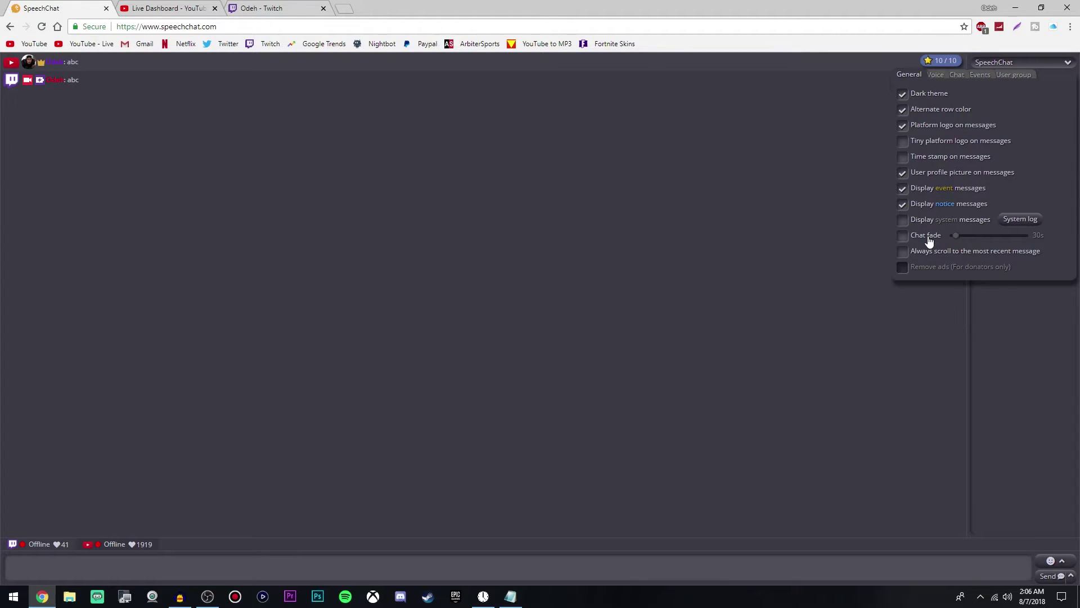
Uncheck Personality voice on the Voice tab and pick a voice from the Preferred voice list.
left_click(937, 76)
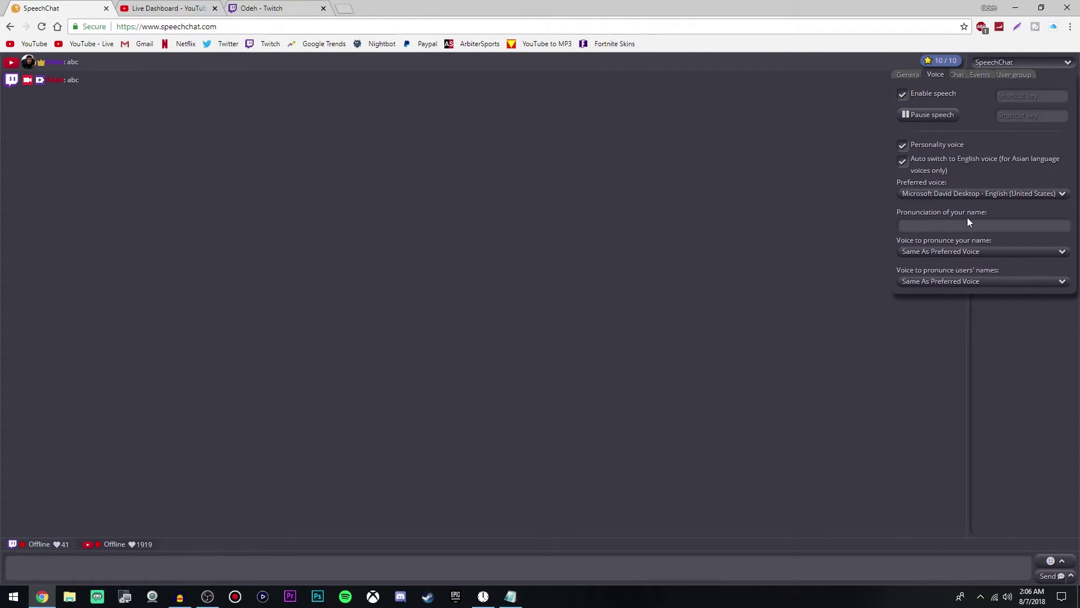
left_click(903, 147)
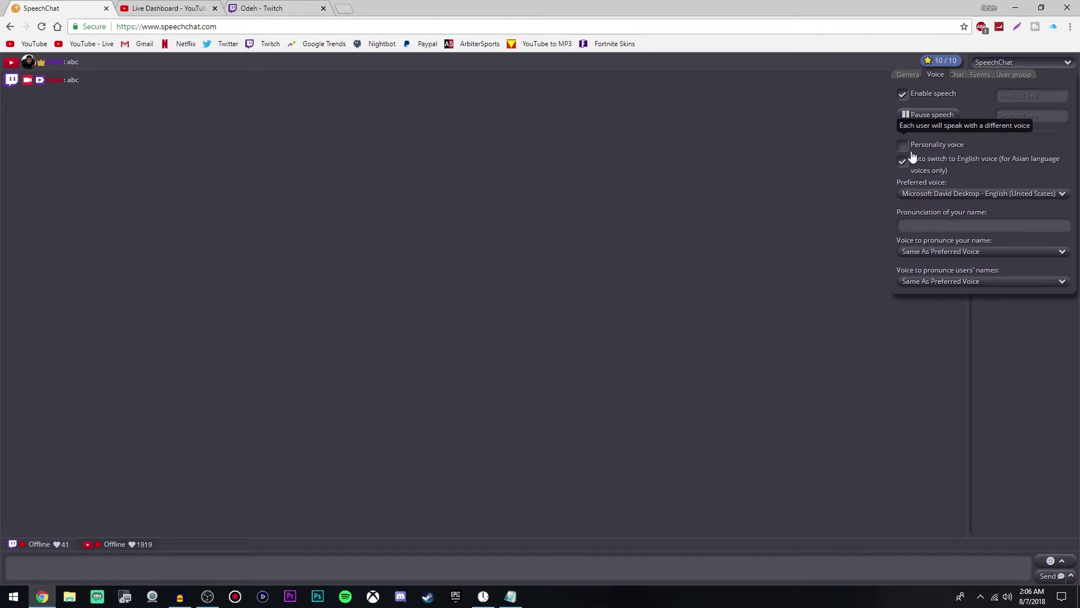
left_click(938, 196)
left_click(925, 200)
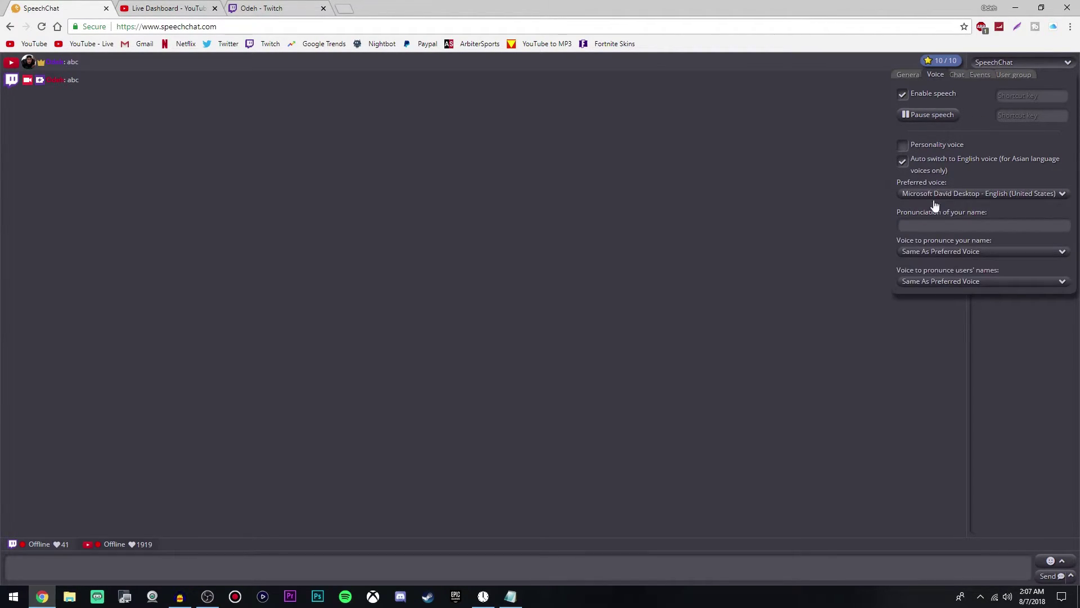
left_click(943, 196)
scroll(979, 284, "down", 5)
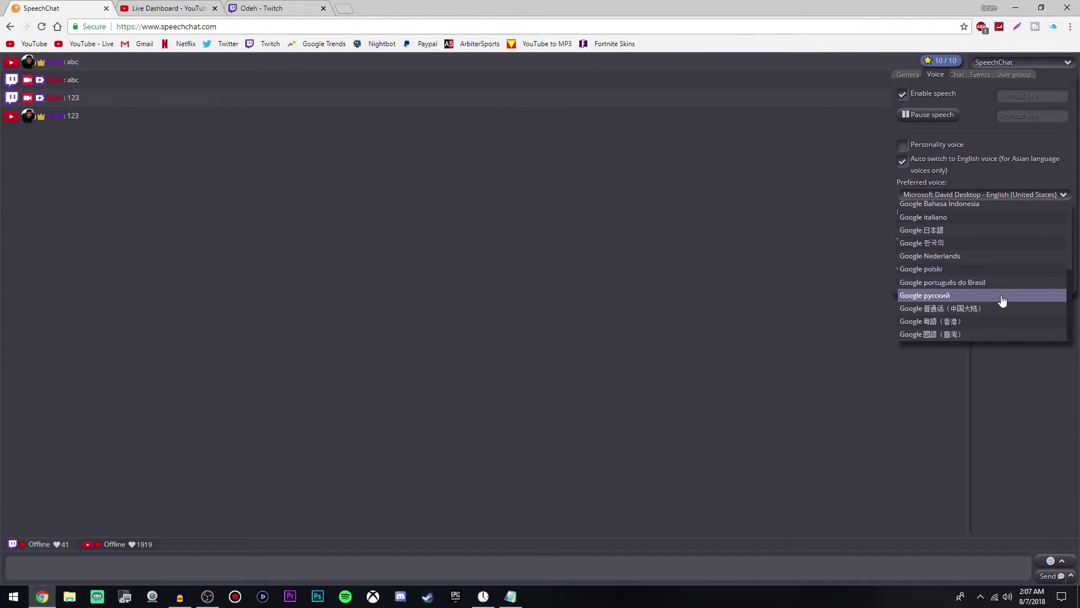
scroll(985, 259, "up", 3)
scroll(957, 273, "down", 2)
scroll(952, 281, "up", 3)
left_click(952, 283)
left_click(292, 9)
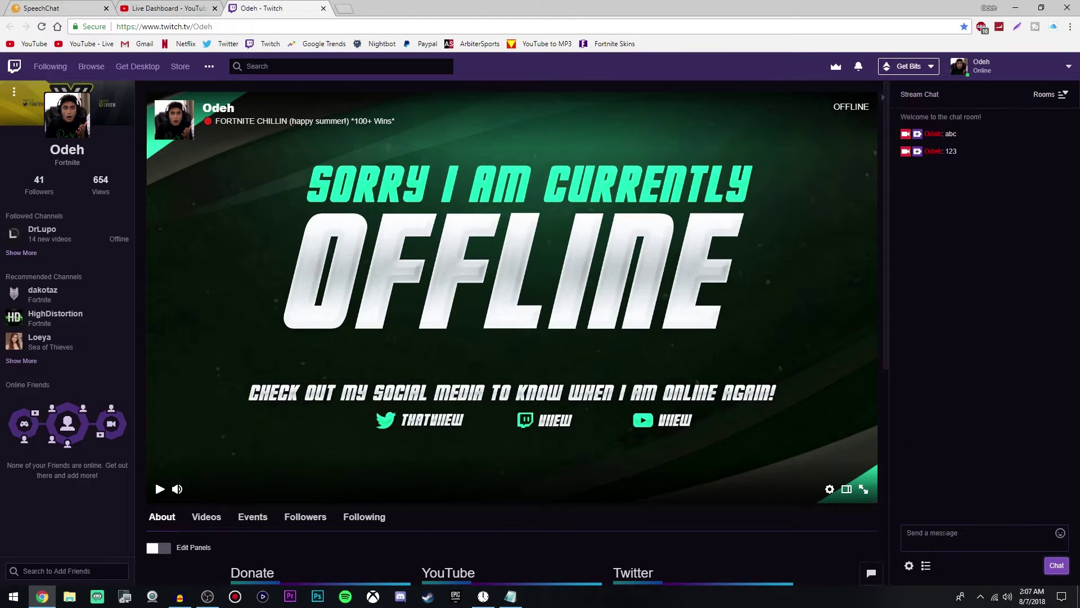
Send another abc in Twitch chat, then open SpeechChat's Preferred voice dropdown.
left_click(957, 535)
type("abc")
key("Return")
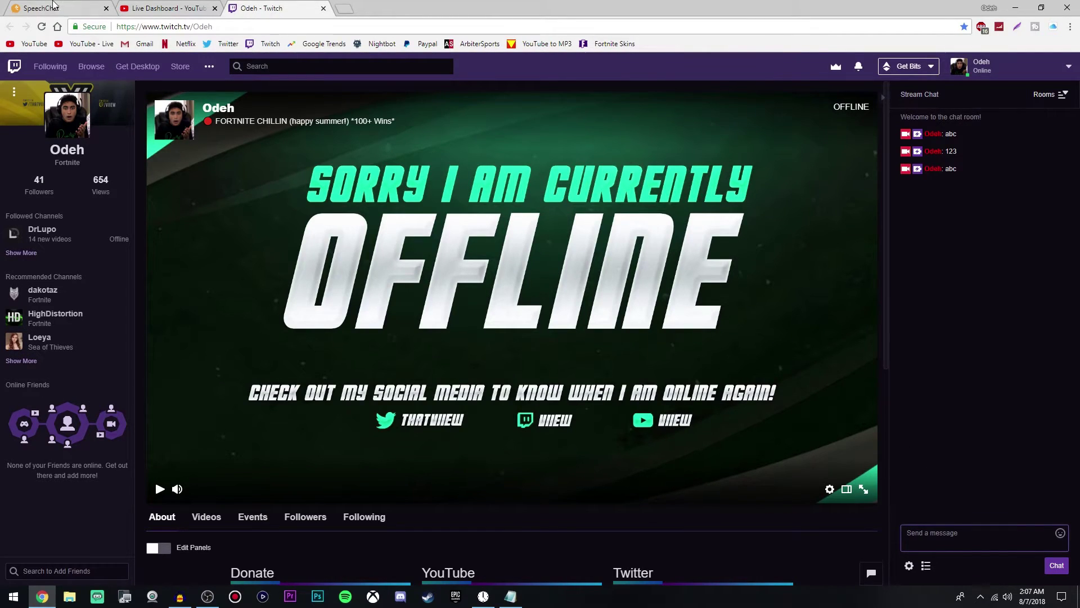
key("ctrl+1")
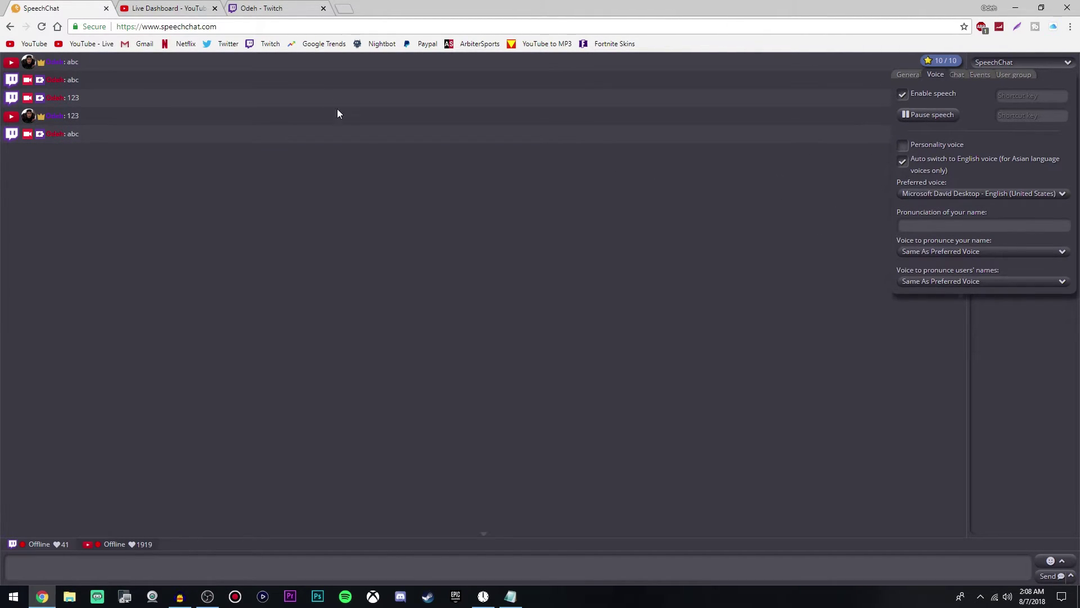
left_click(971, 194)
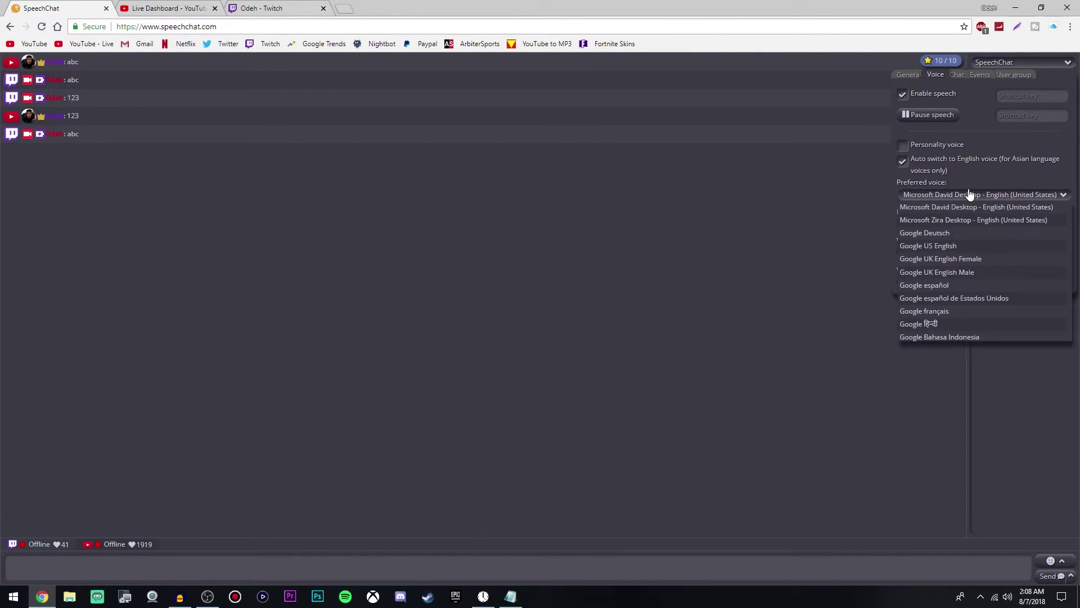
Choose Google UK English Male as the preferred voice and test it by sending 123 in Twitch.
left_click(943, 272)
left_click(260, 8)
type("123")
key("Return")
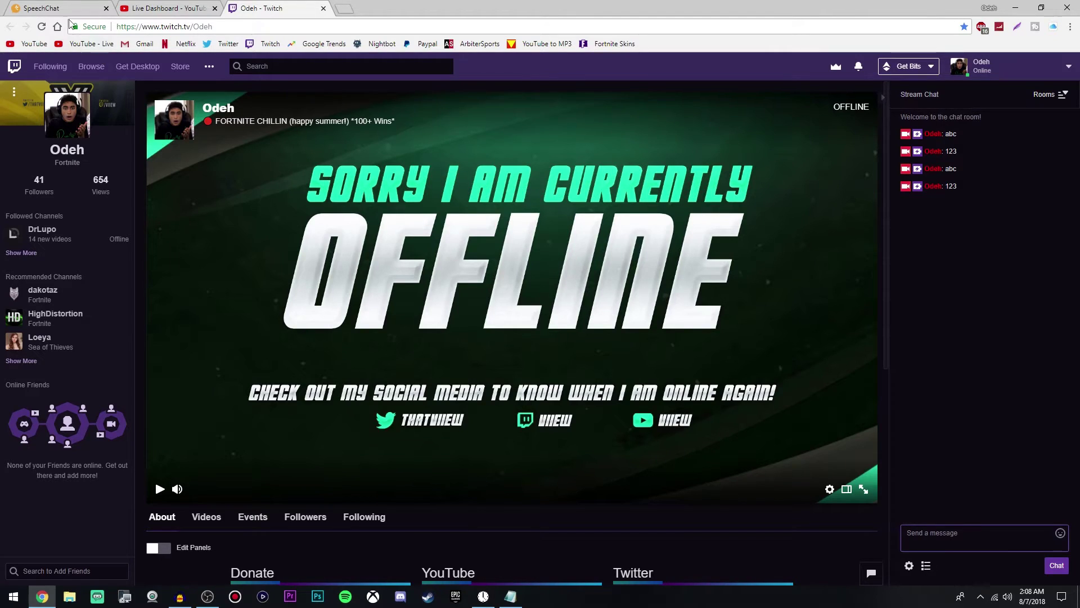
left_click(53, 8)
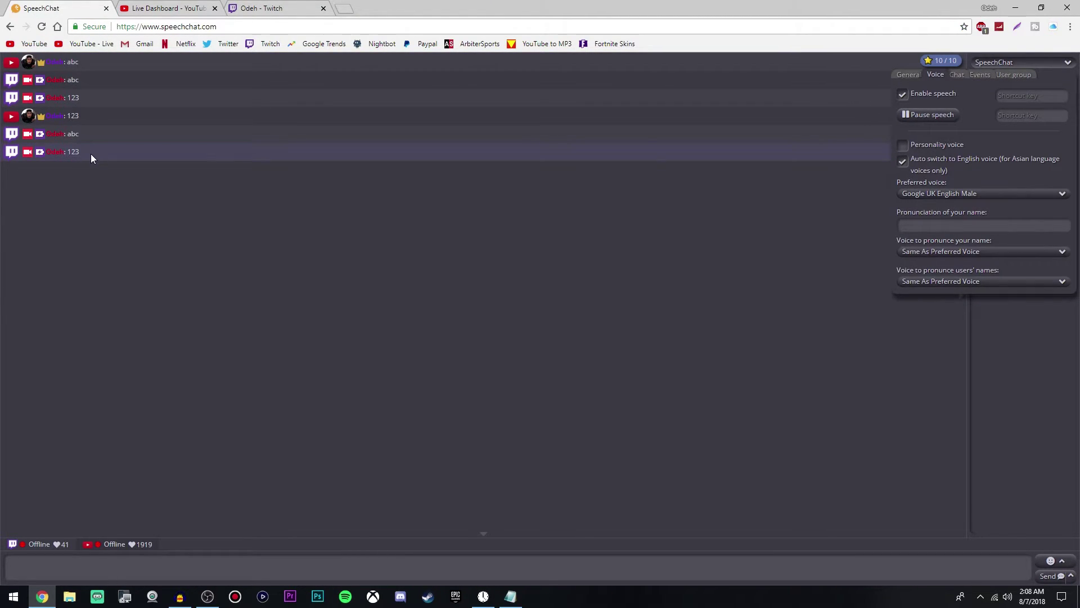
Recheck the Preferred voice list, keeping Google UK English Male, and open the Chat settings.
left_click(982, 194)
left_click(929, 197)
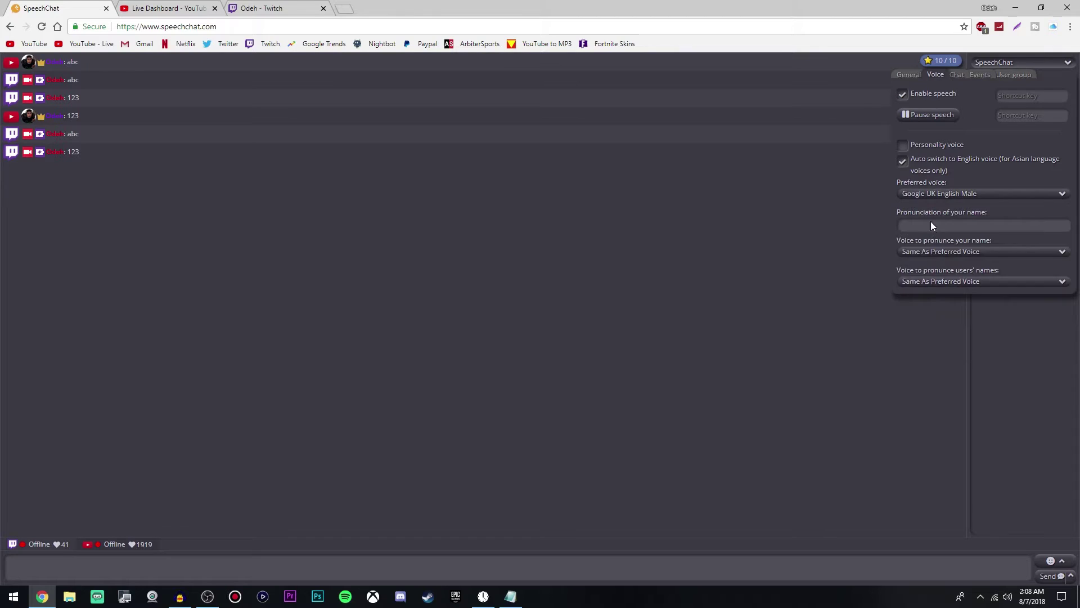
left_click(946, 193)
scroll(948, 321, "down", 3)
scroll(967, 332, "up", 3)
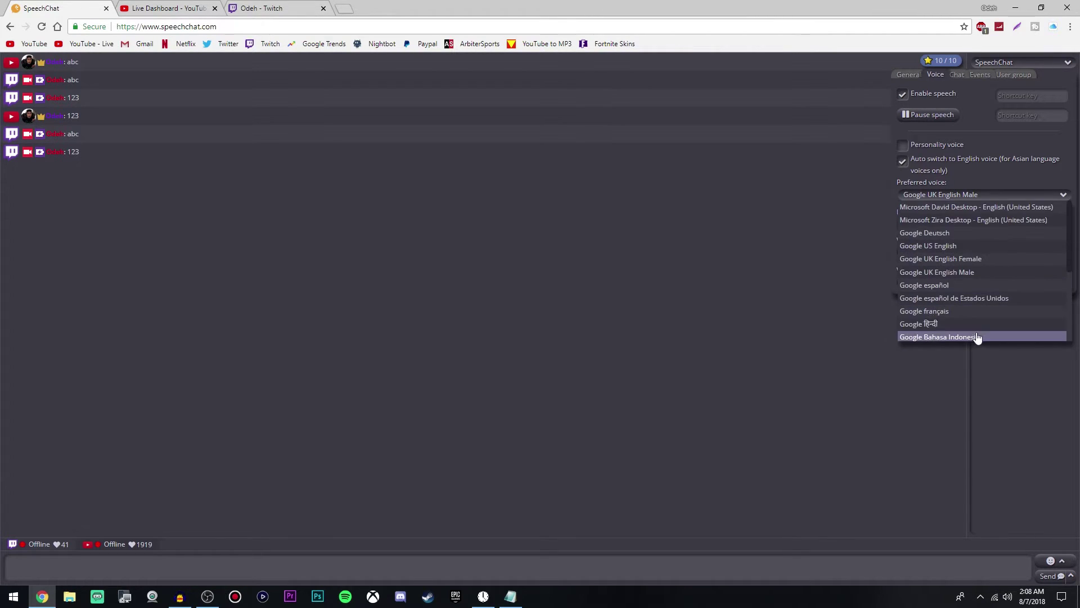
left_click(929, 196)
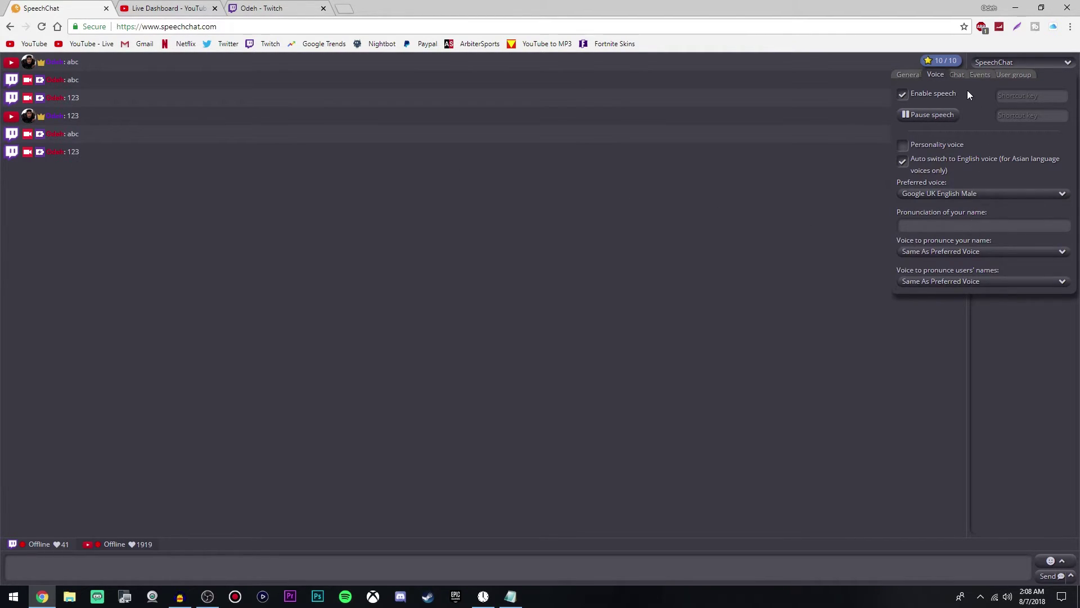
left_click(956, 75)
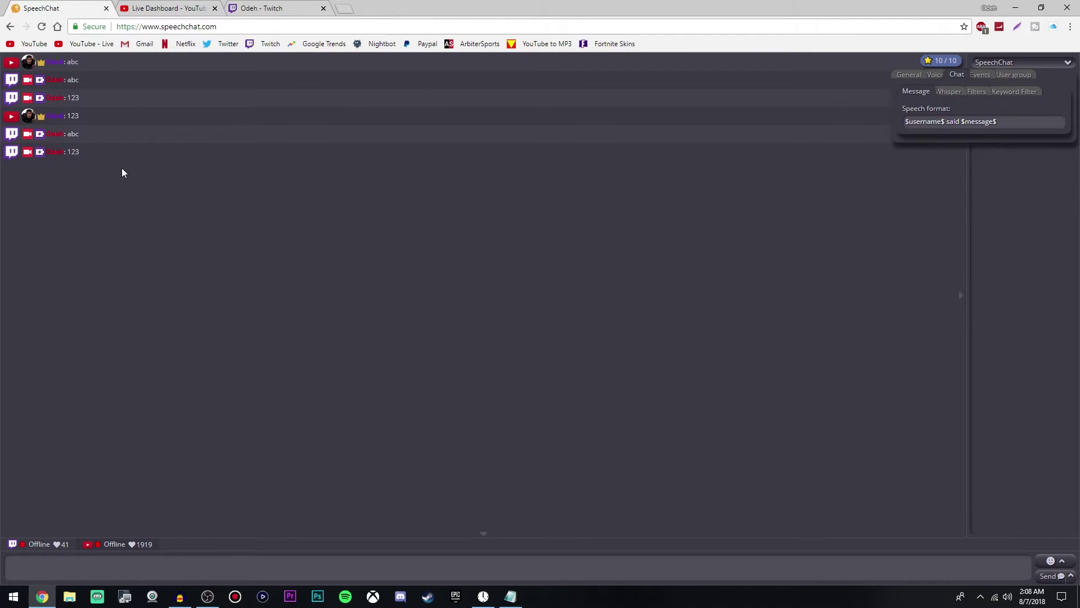
Delete '$username$ said ' from the Speech format, leaving only '$message$'.
key("ctrl+3")
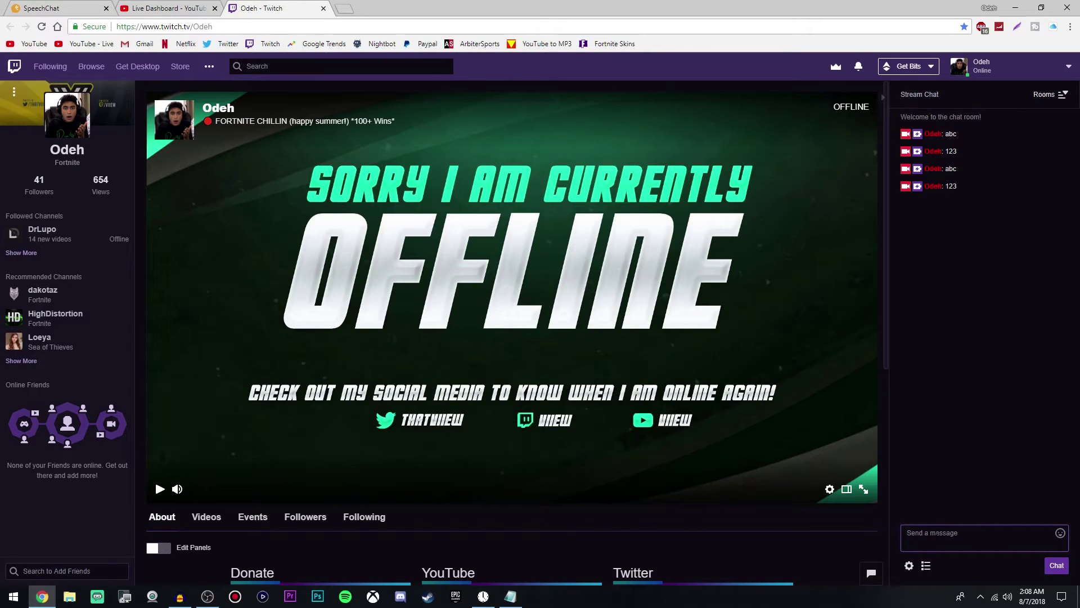
left_click(69, 10)
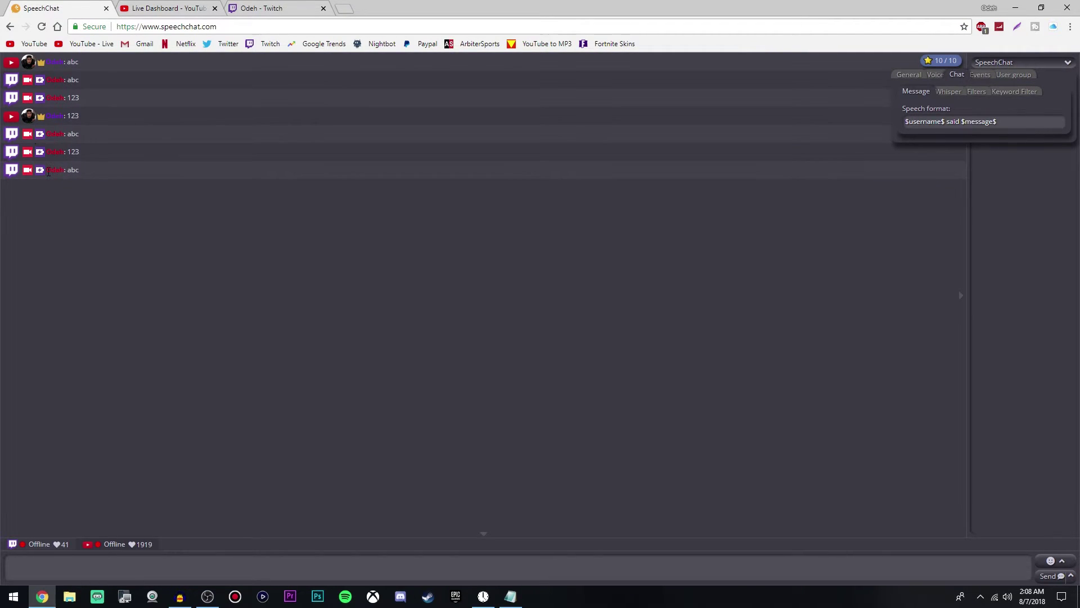
double_click(83, 169)
left_click(1007, 62)
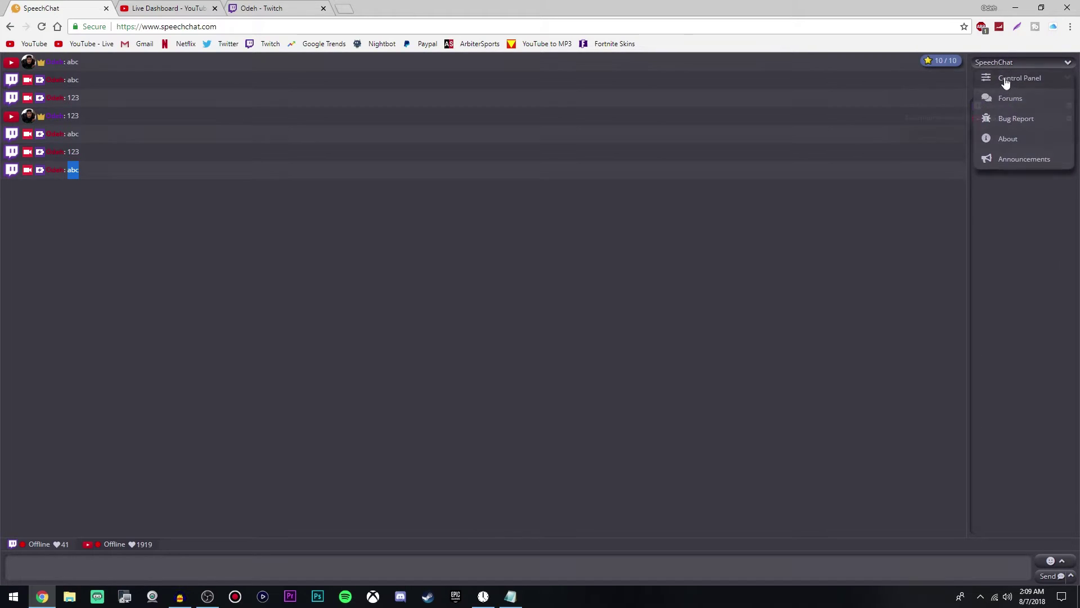
left_click(1007, 79)
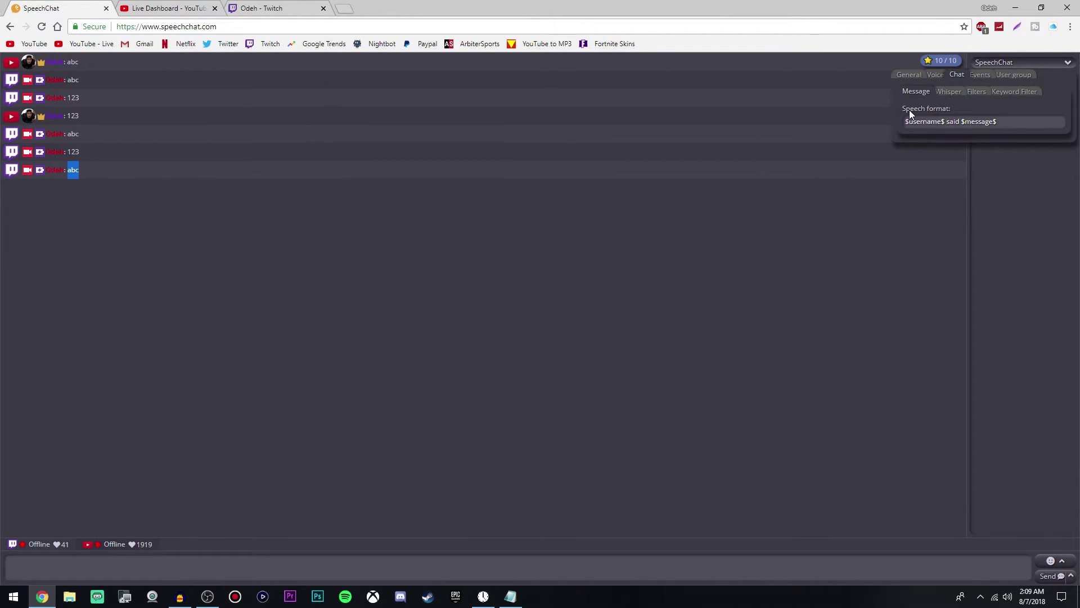
mouse_move(905, 122)
left_mouse_down()
mouse_move(971, 122)
mouse_move(904, 122)
left_mouse_up()
left_click(971, 121)
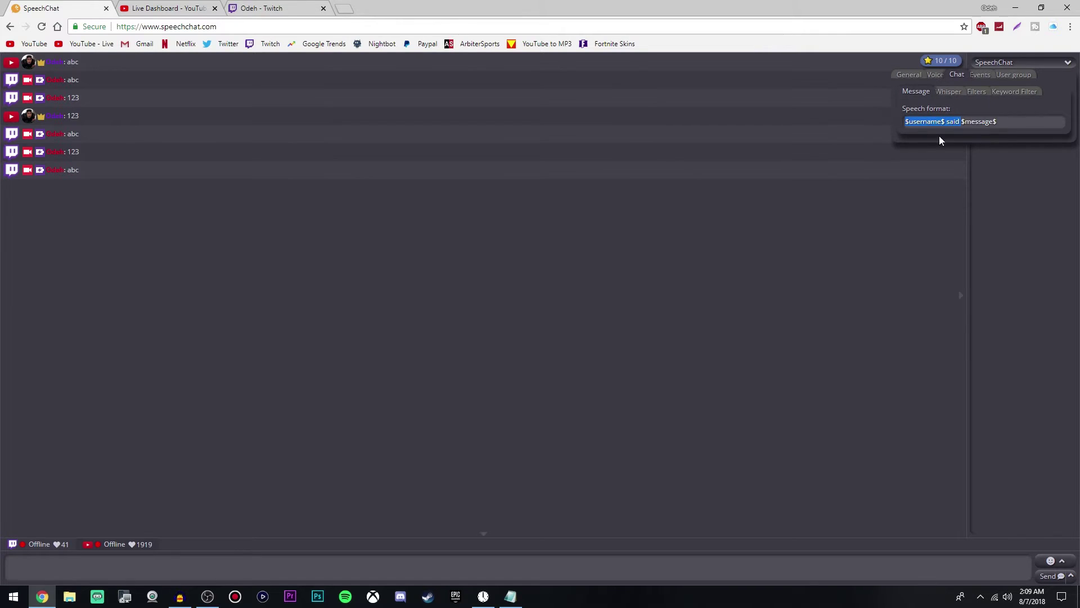
key("BackSpace")
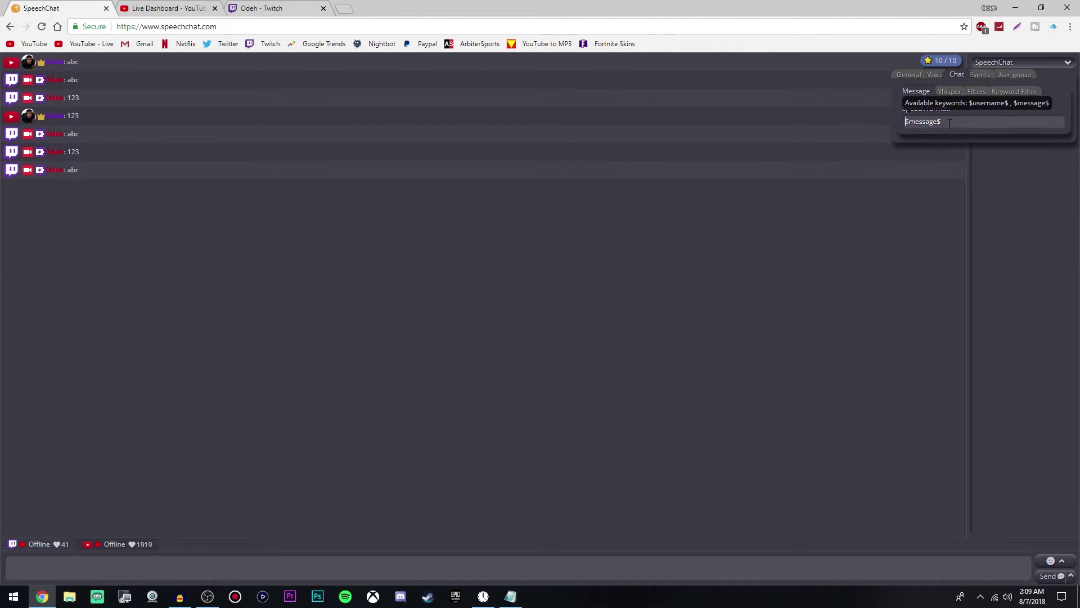
Test by sending abc from Twitch and confirm the speech format reads '$message$'.
left_click(639, 339)
left_click(263, 8)
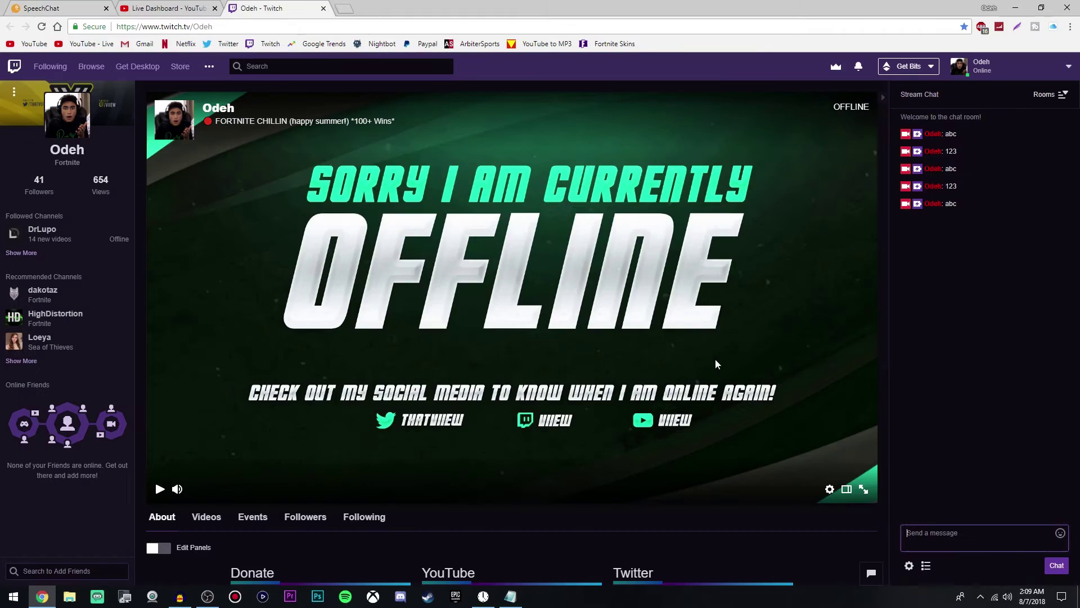
type("abc")
key("Return")
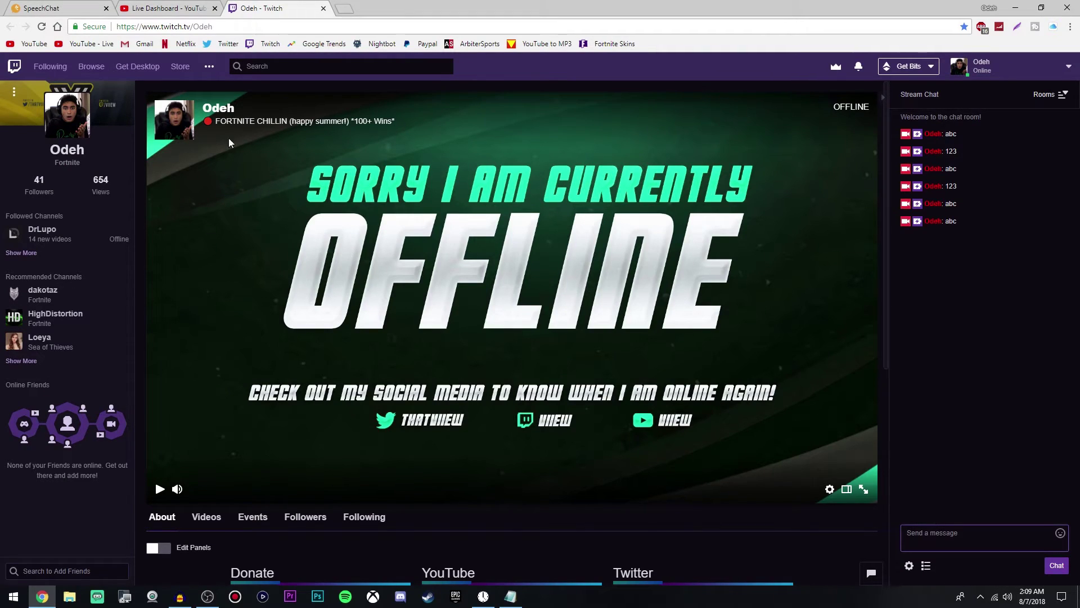
key("ctrl+1")
double_click(69, 190)
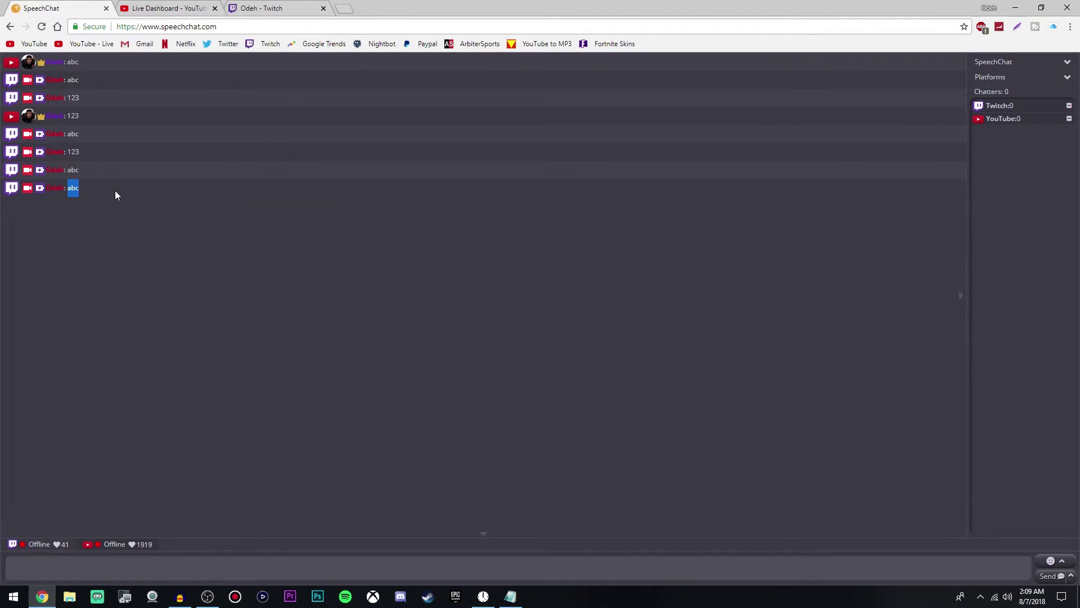
left_click(1016, 77)
left_click(1007, 79)
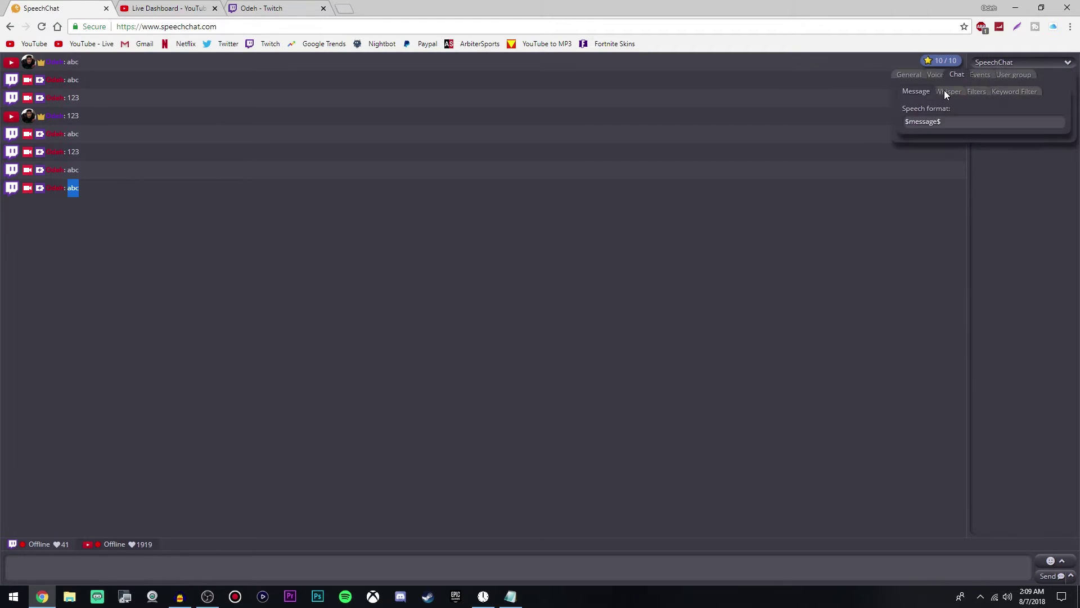
left_click_drag(923, 122, 970, 127)
Turn off display of whisper messages.
left_click(959, 102)
left_click(948, 93)
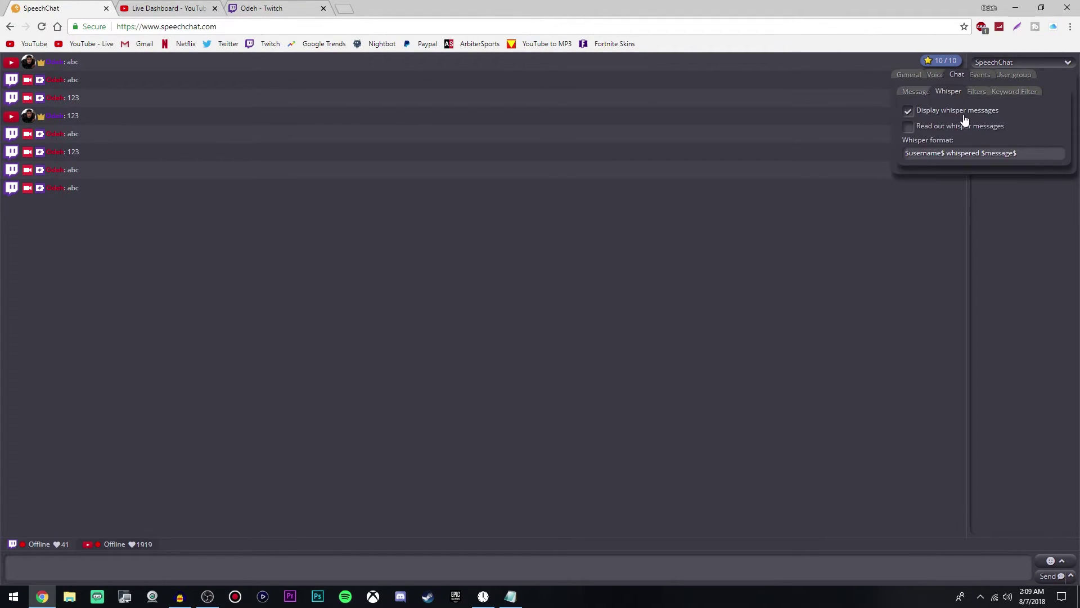
left_click(908, 112)
Review the chat reading filters, leaving messages starting with '!' unread.
left_click(979, 91)
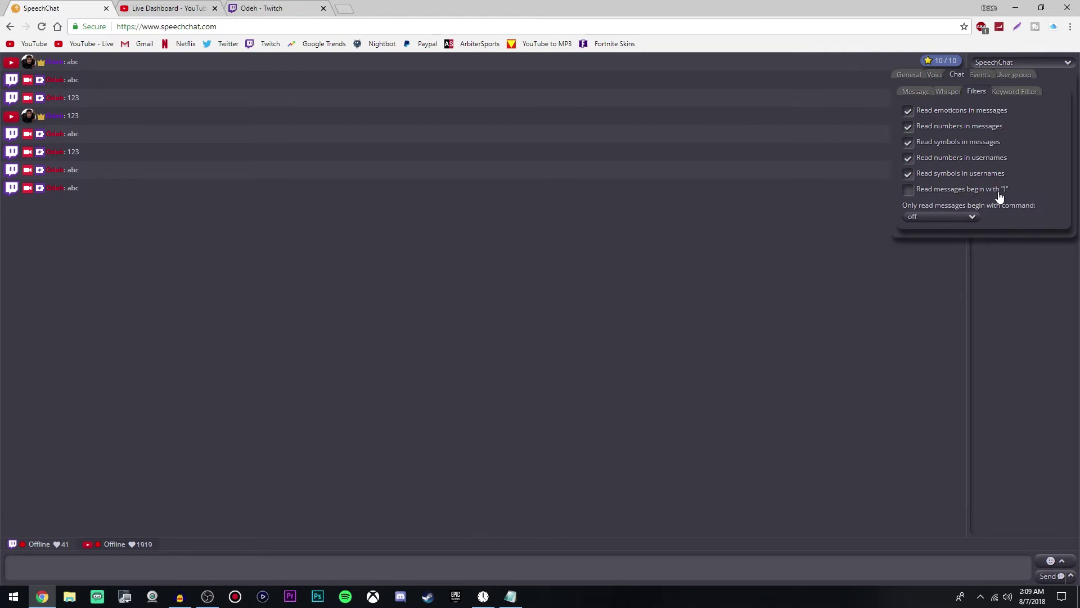
left_click(913, 193)
left_click(908, 191)
Look over the keyword filter without adding muting keywords, then bring up the event alert settings.
left_click(1012, 92)
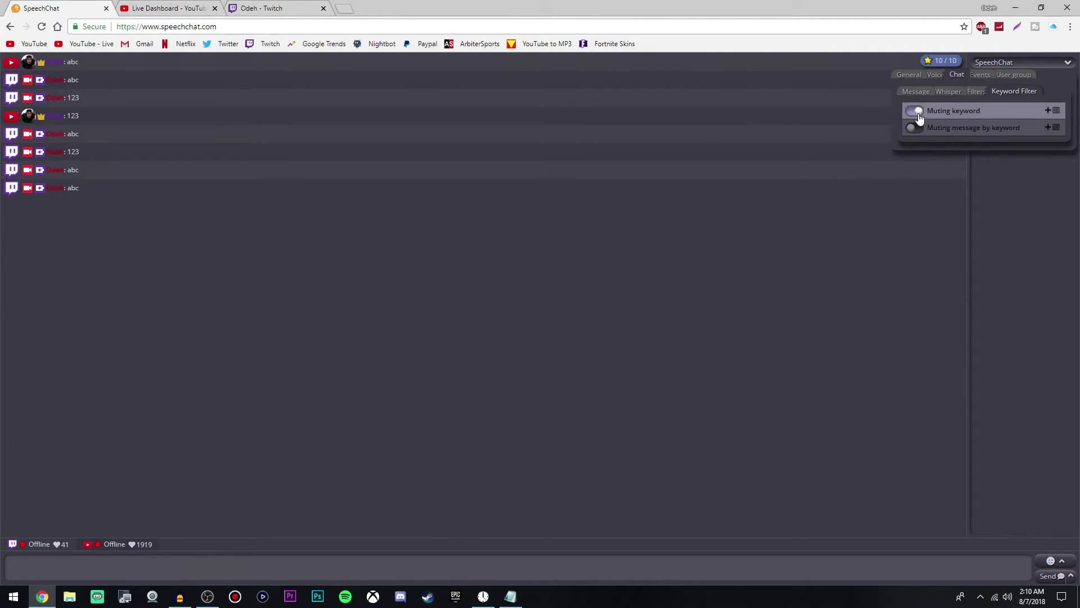
left_click(1047, 111)
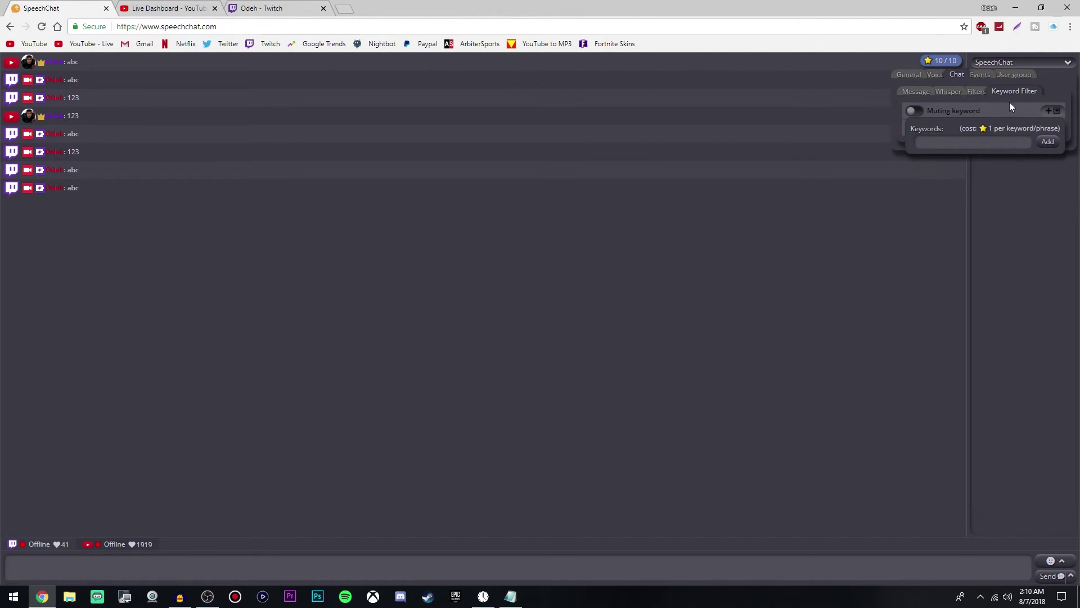
left_click(986, 83)
left_click(980, 75)
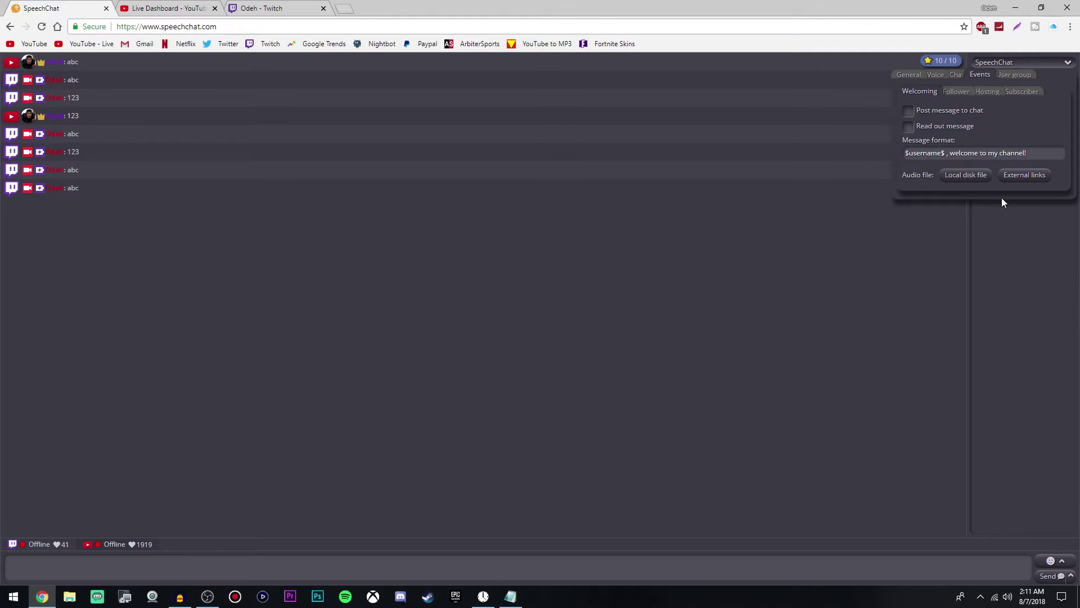
Browse the Follower, Hosting, Subscriber and Welcoming event settings.
left_click(955, 92)
left_click(989, 92)
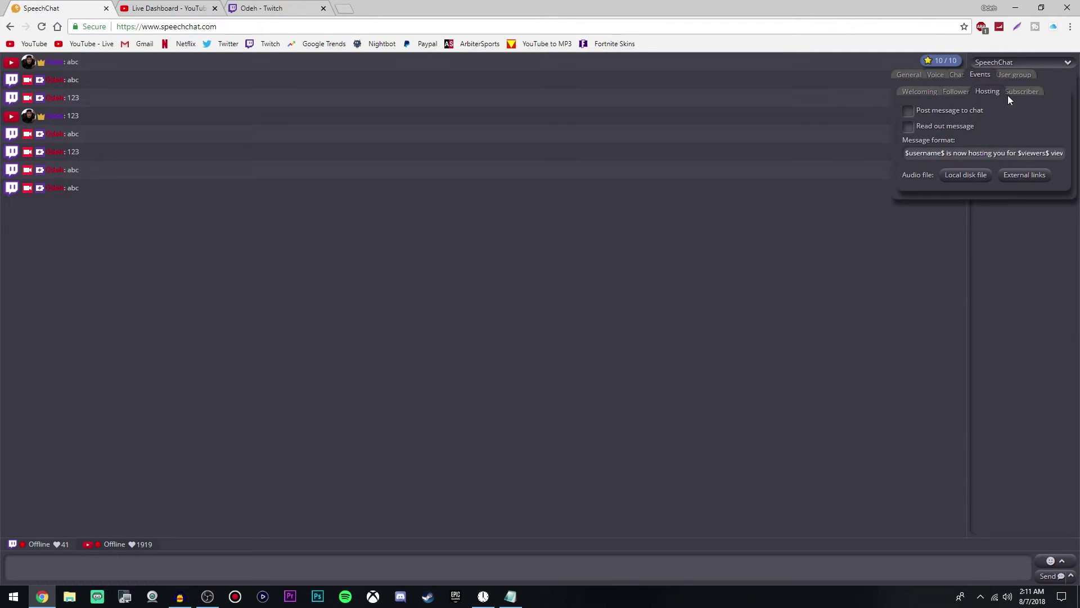
left_click(1021, 92)
left_click(923, 93)
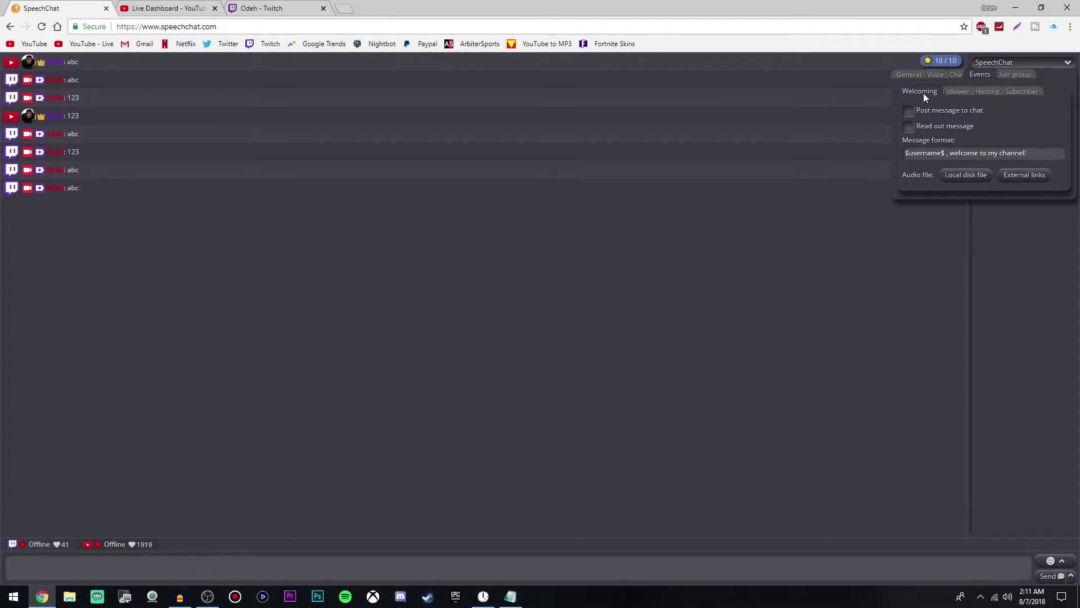
left_click(955, 92)
left_click(988, 92)
left_click(956, 92)
Toggle reading out follower messages on and back off, then show the Whitelist user group permissions.
left_click(910, 130)
left_click(910, 130)
left_click(986, 92)
left_click(1027, 93)
left_click(918, 92)
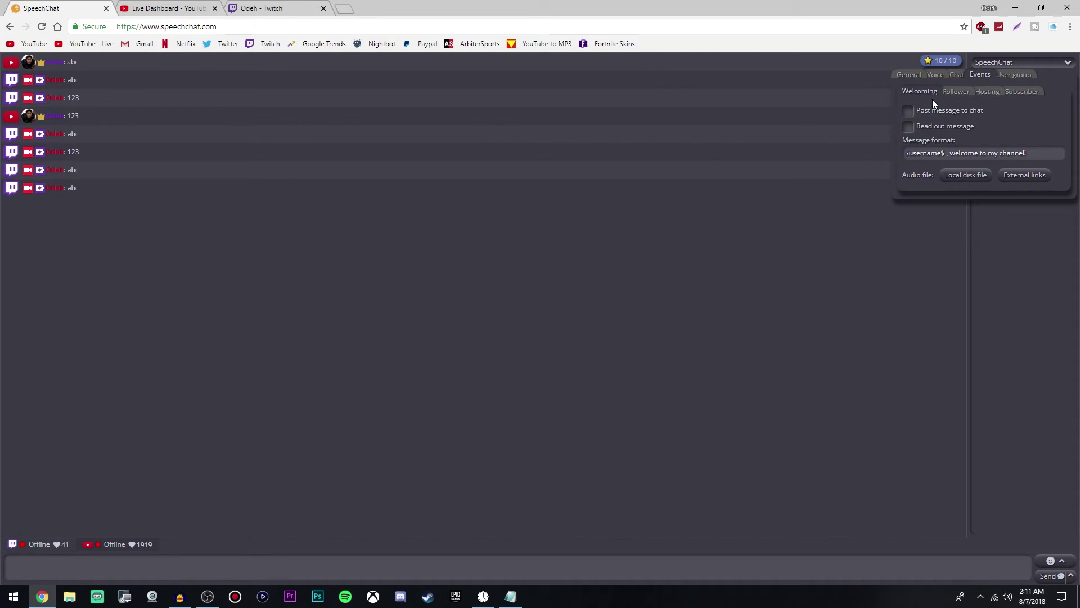
left_click(1016, 74)
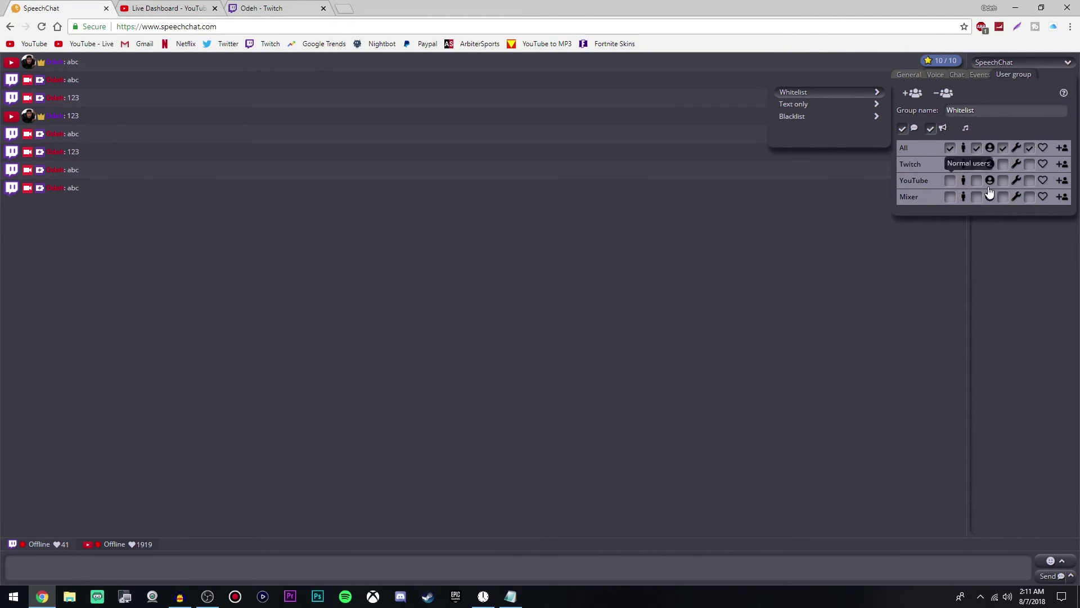
View the Text only and Blacklist user groups.
left_click(821, 106)
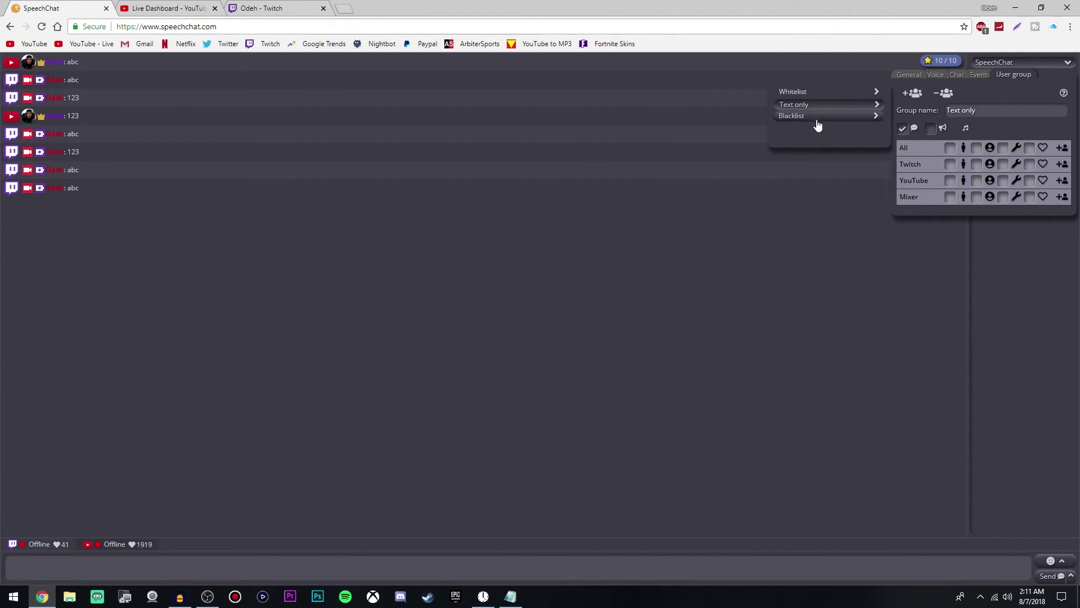
left_click(812, 120)
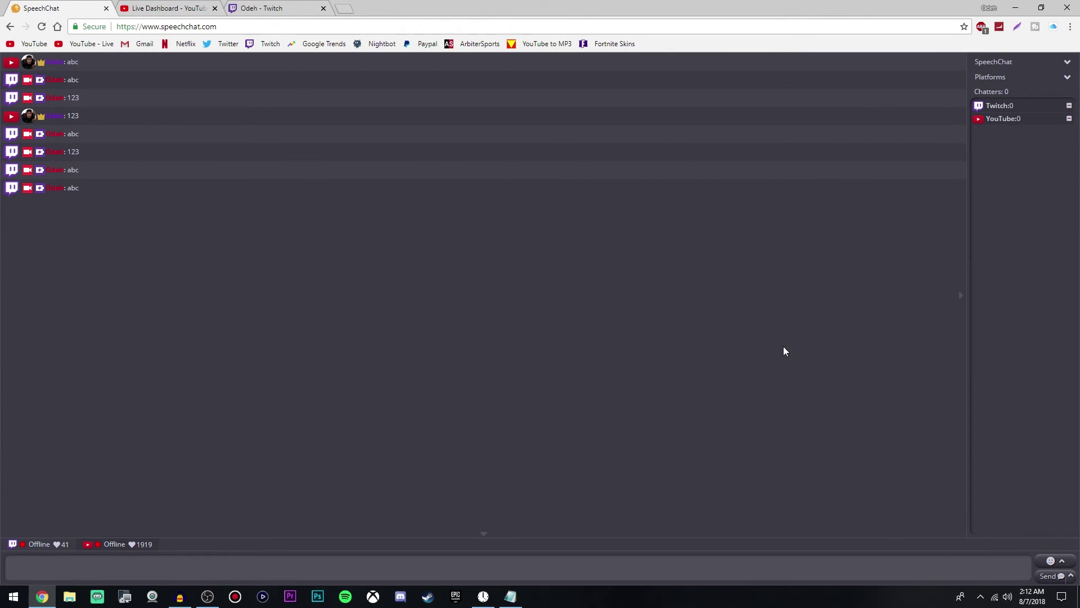
Lower the SpeechChat - Google Chrome volume in the Volume Mixer to about 34.
right_click(1011, 600)
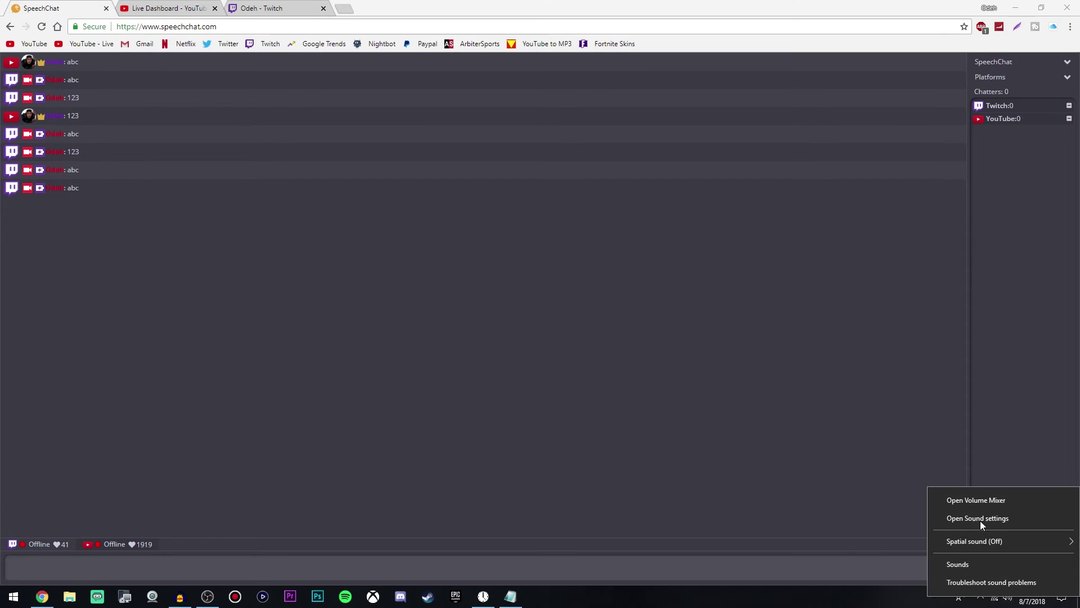
left_click(982, 503)
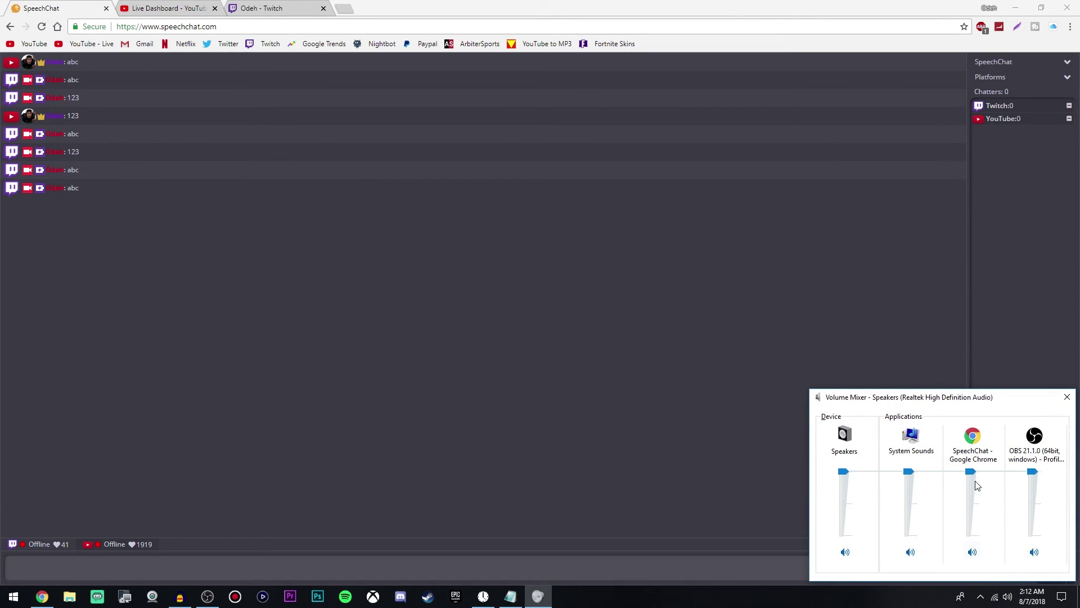
left_click_drag(971, 471, 970, 515)
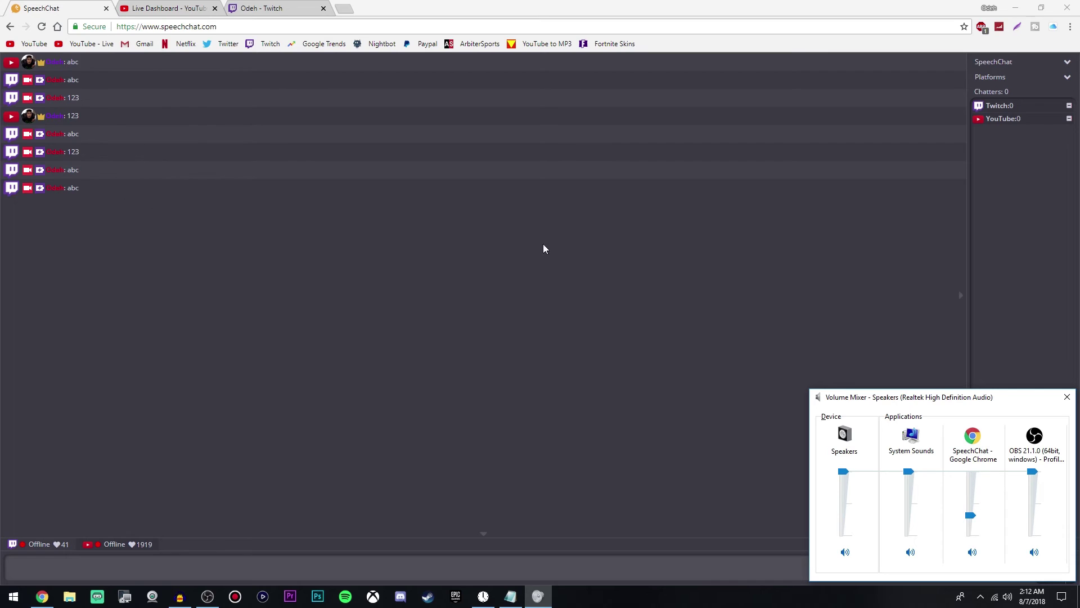